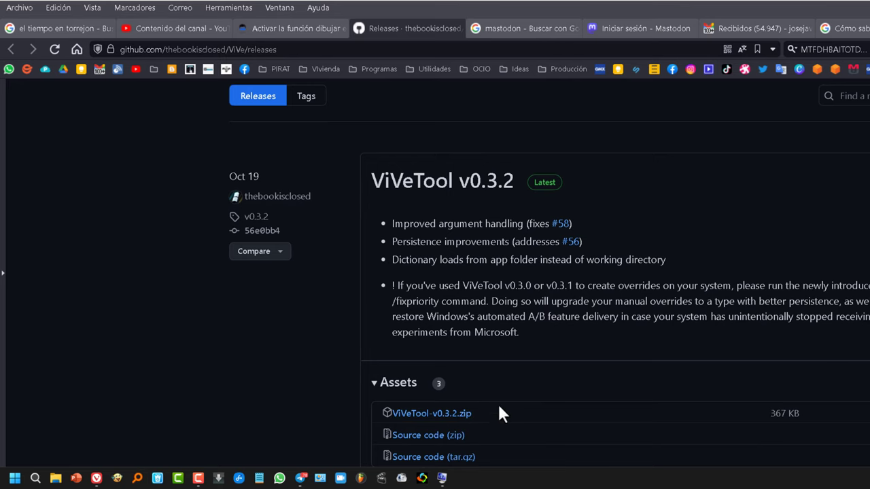
- Download ViVeTool-v0.3.2.zip from the assets of the latest release
scroll(587, 316, down, 2)
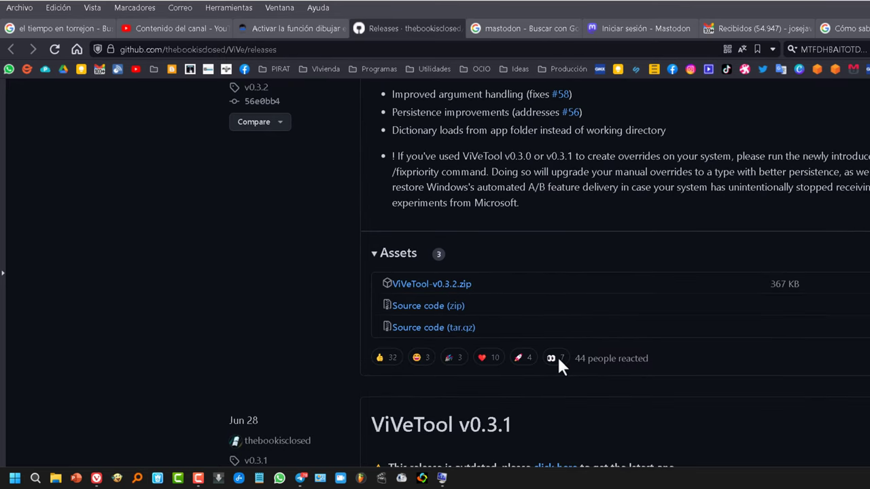
click(457, 286)
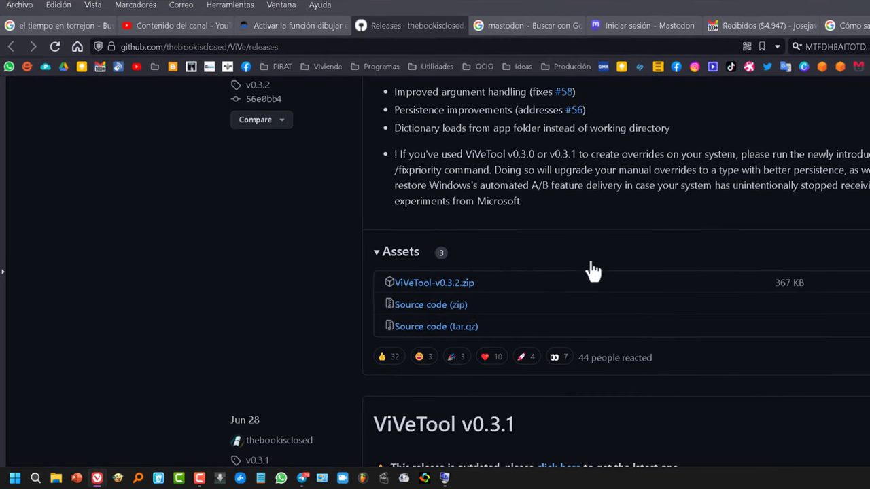
scroll(487, 281, up, 1)
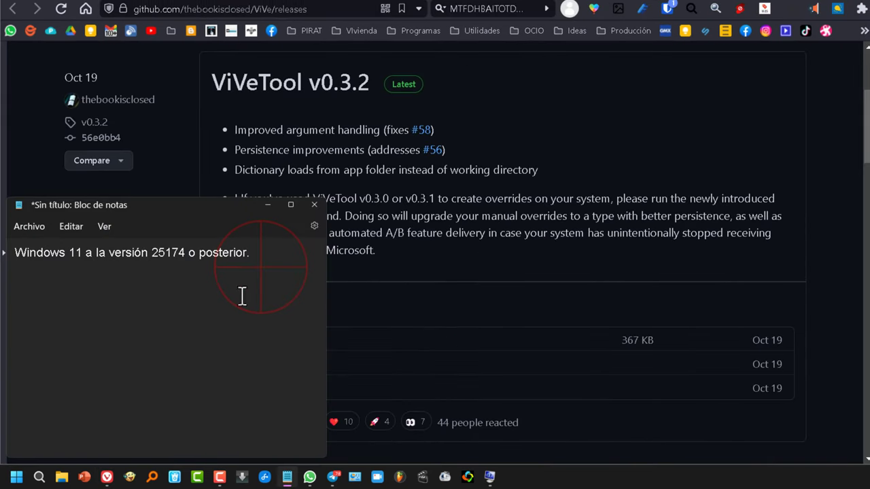
- Highlight the Windows 11 version requirement in Notepad and open the Windows Insider Program page under Windows Update in Settings
drag(250, 253, 27, 252)
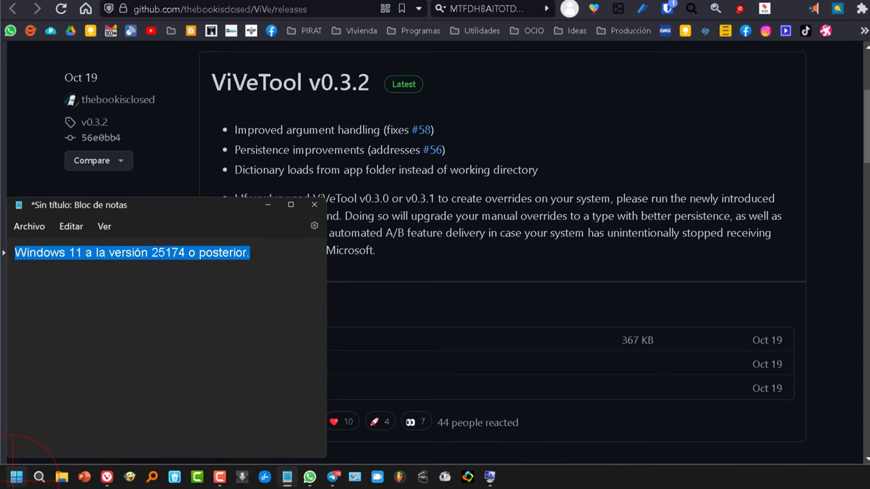
click(17, 477)
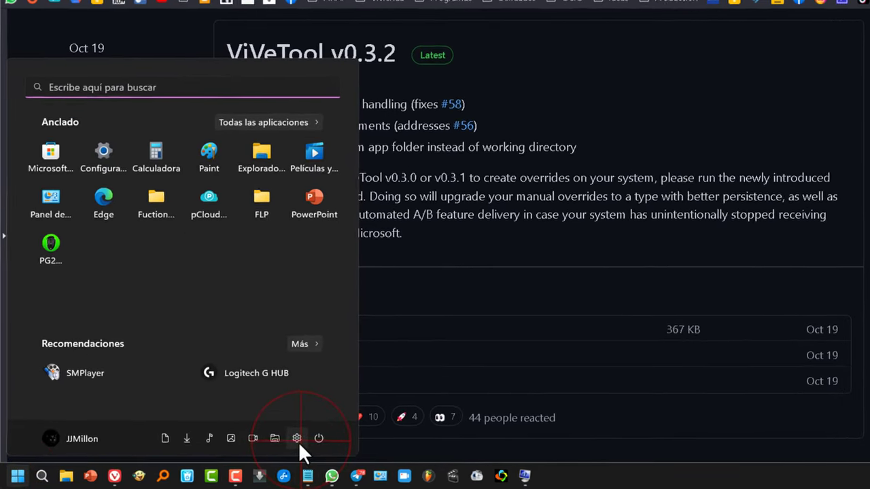
click(276, 443)
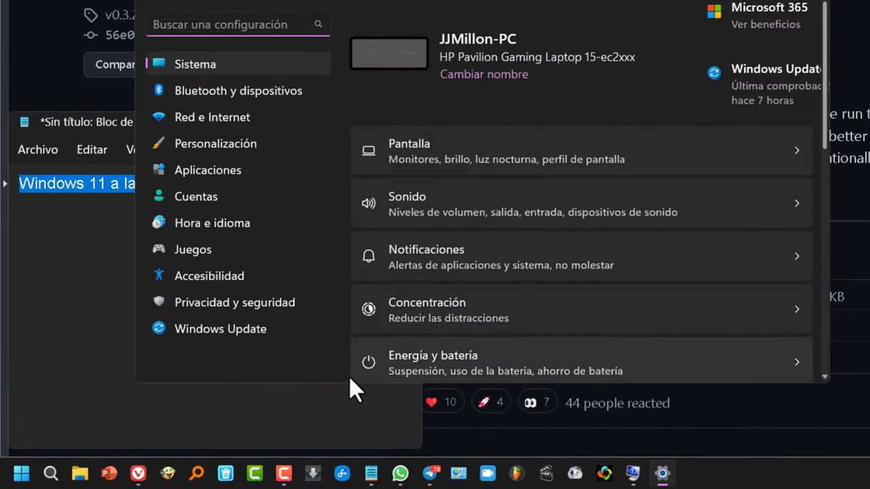
click(233, 329)
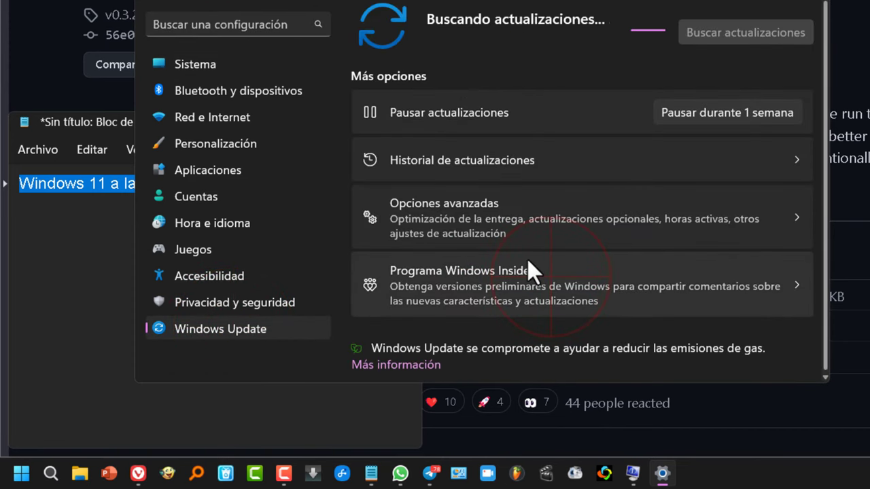
click(554, 285)
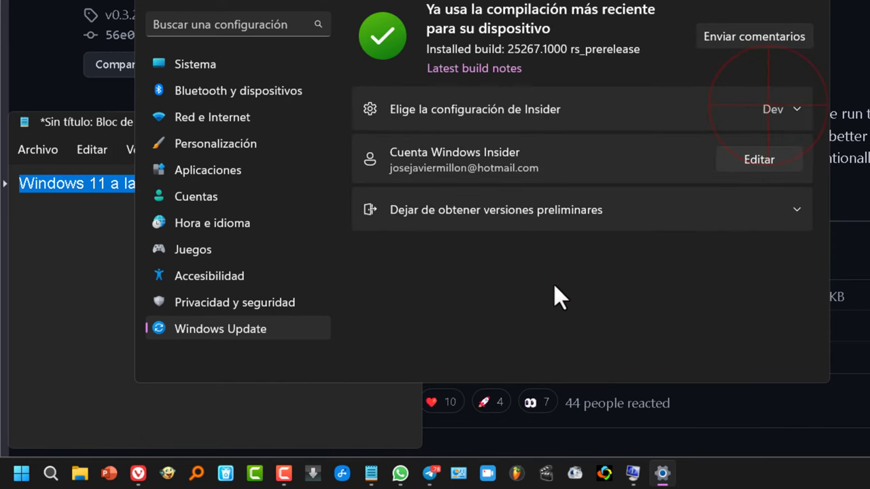
- Expand the Insider channel settings and review the development, beta and release preview options
click(768, 110)
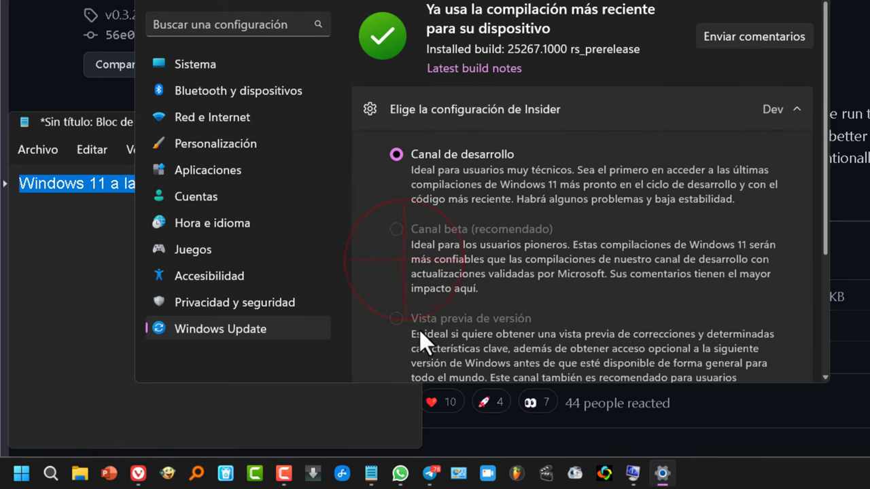
scroll(419, 330, down, 2)
click(402, 267)
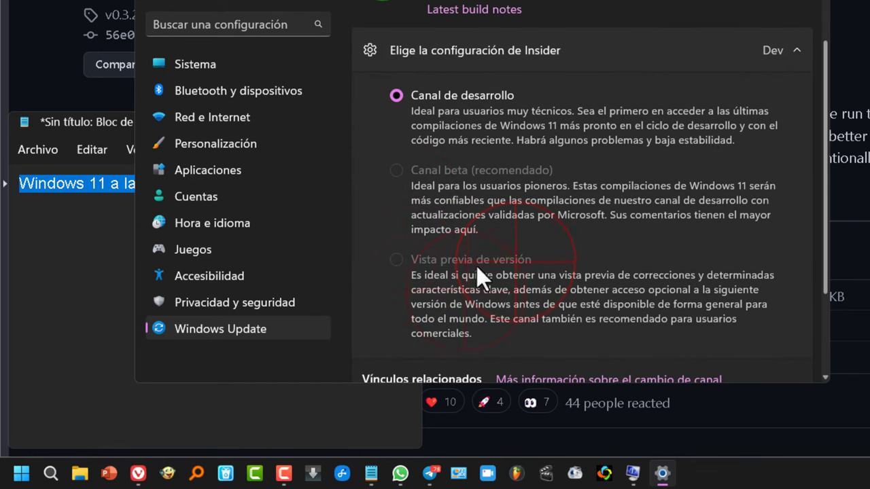
click(515, 263)
click(474, 297)
scroll(487, 257, down, 3)
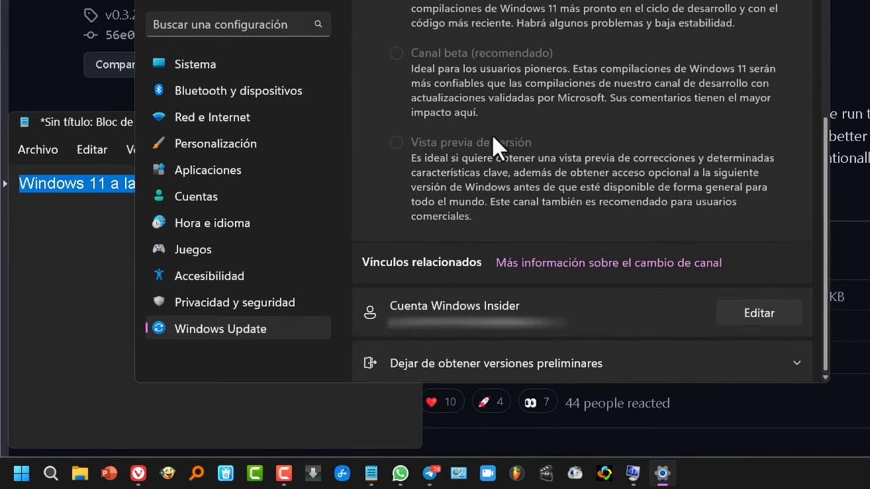
- Return to the Windows Update page and check for updates
key(alt+Left)
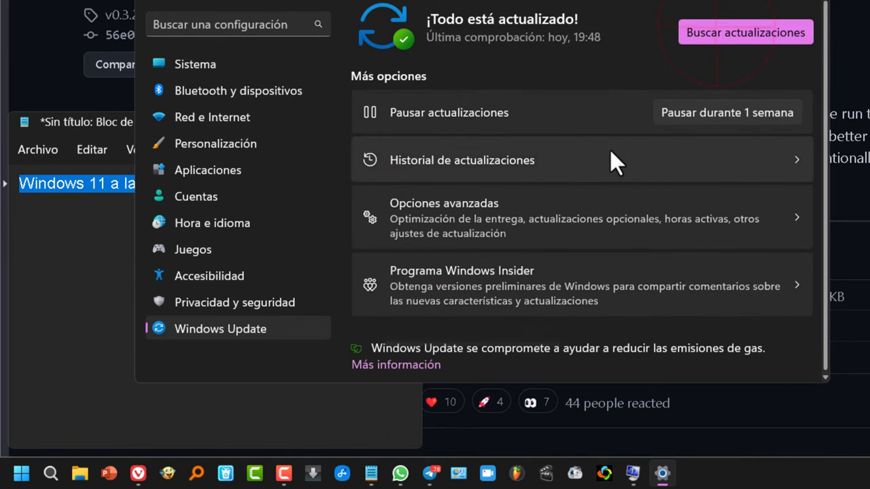
click(726, 33)
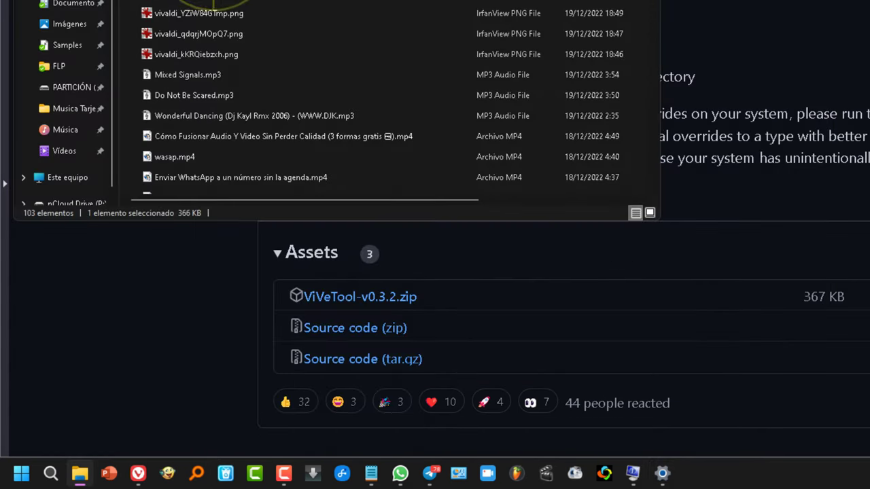
- Start extracting all of ViVeTool-v0.3.2.zip from the Downloads folder in File Explorer and browse to local disk C: for the destination
click(213, 45)
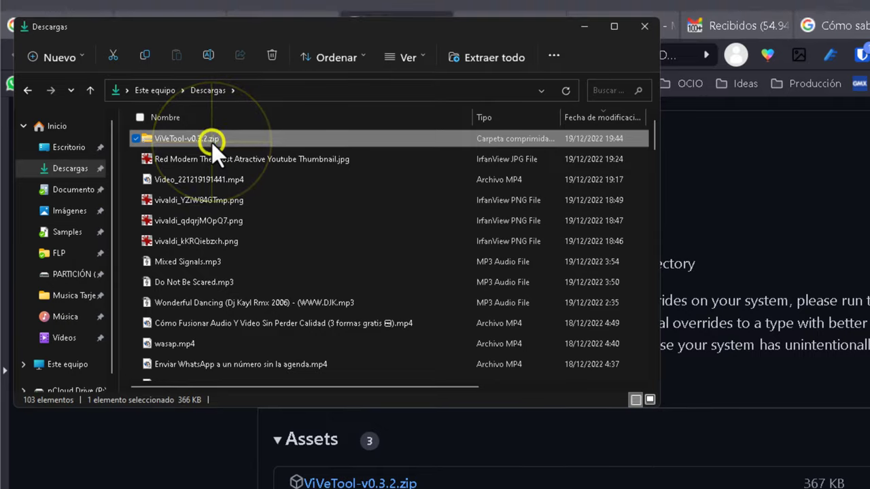
right_click(212, 142)
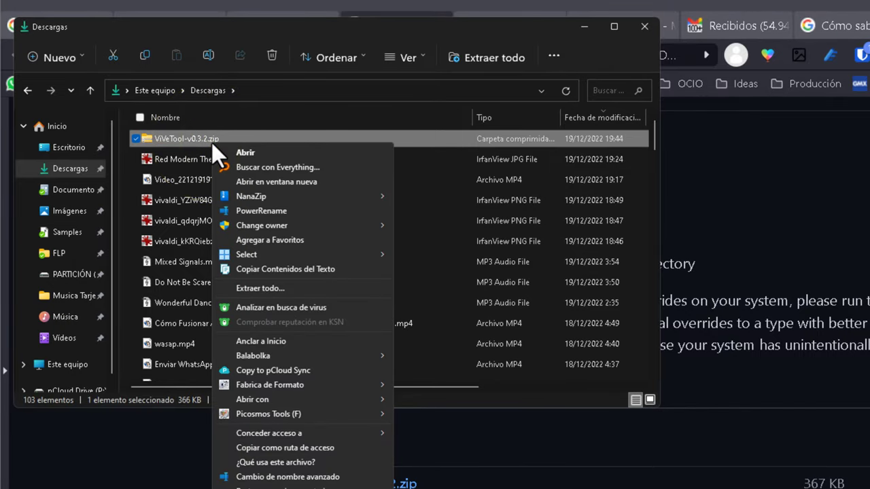
click(308, 286)
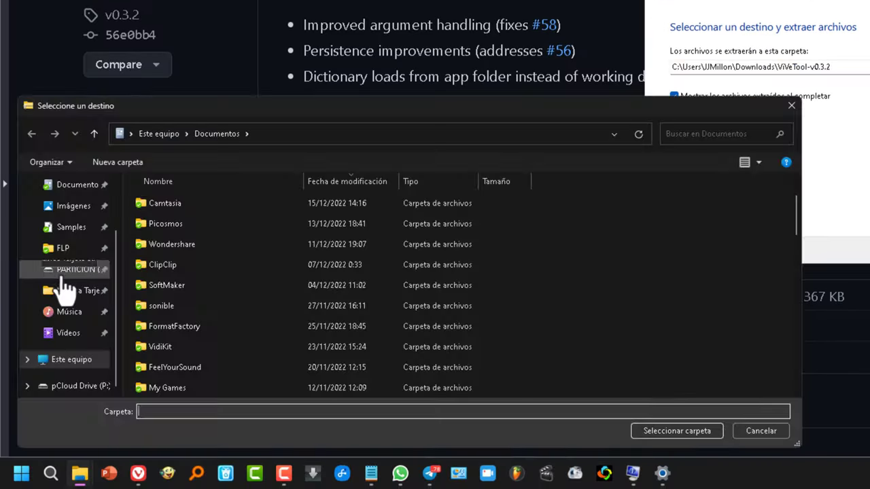
scroll(75, 309, down, 1)
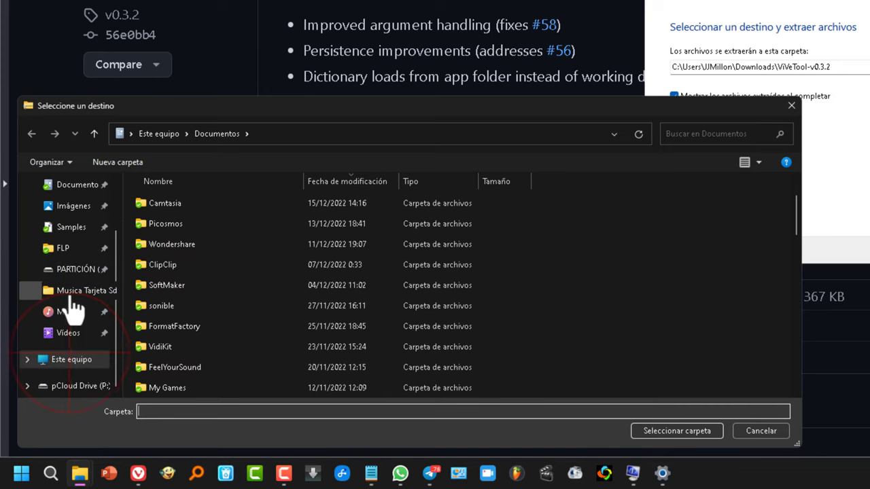
click(70, 360)
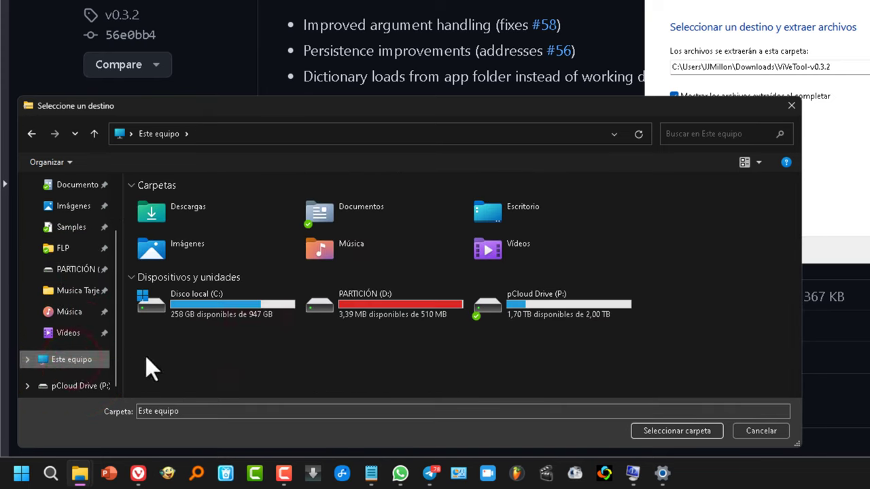
double_click(239, 306)
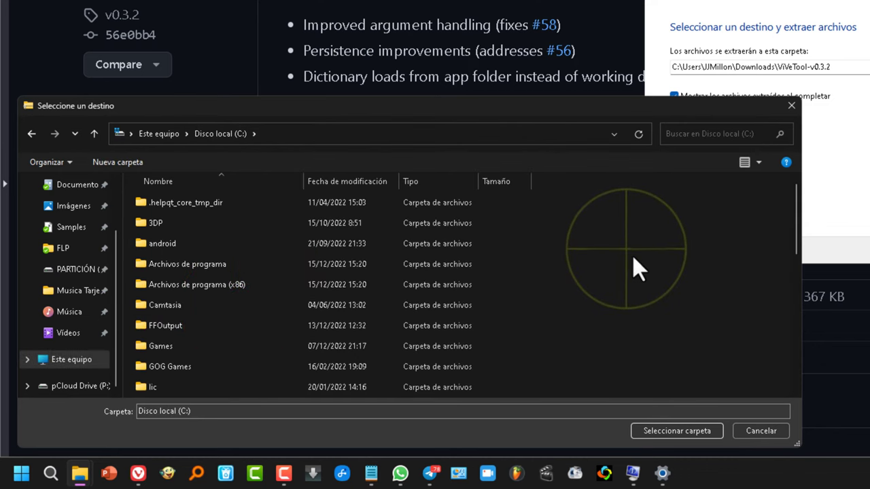
right_click(633, 256)
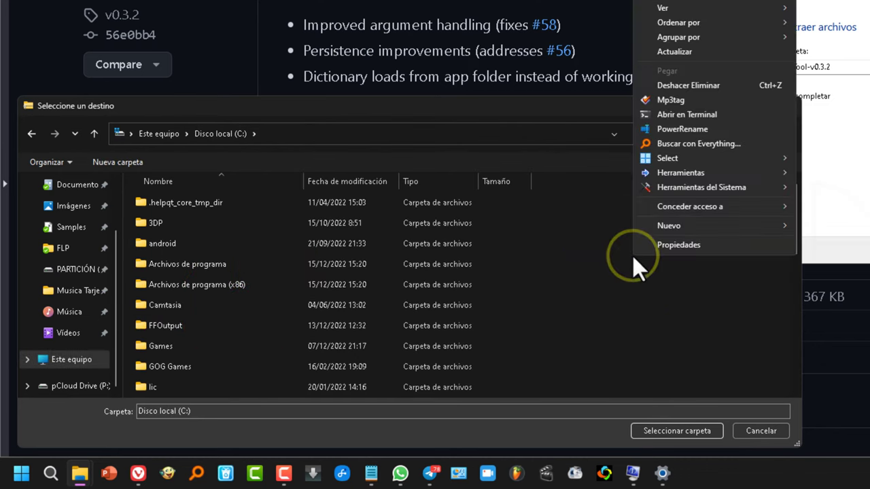
mouse_move(684, 225)
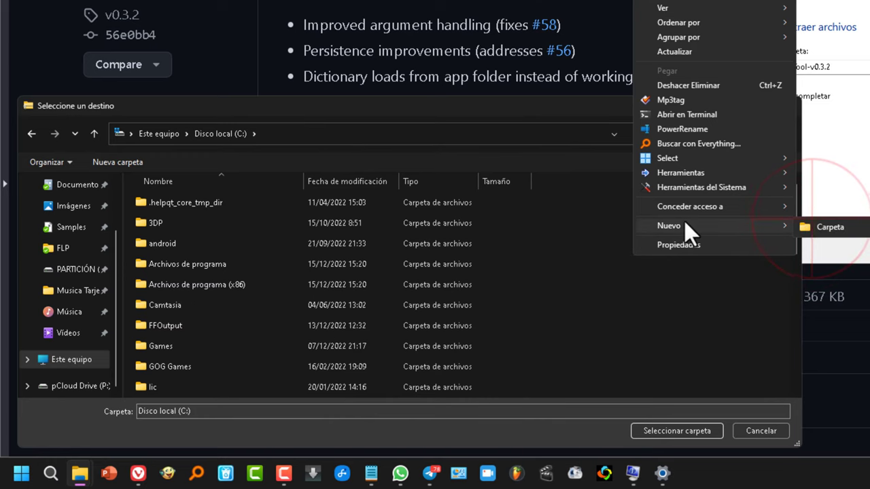
click(817, 226)
text(ViVeTool)
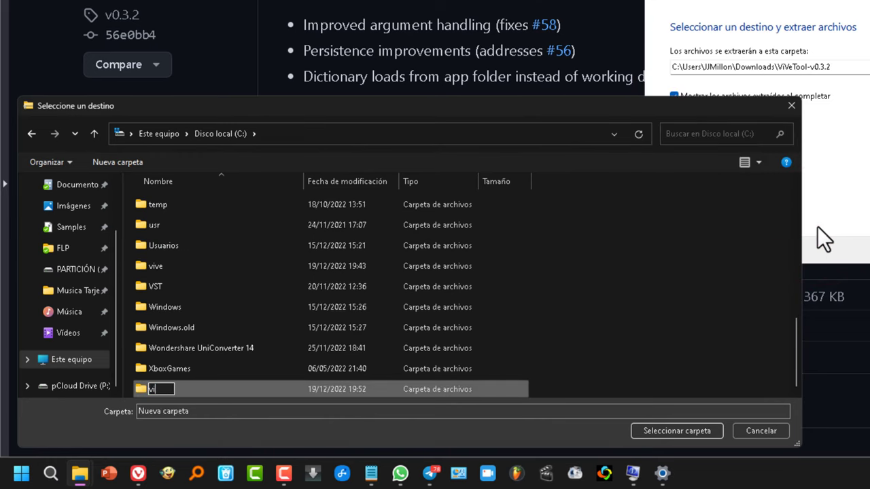
key(Return)
- Choose the existing vive folder on drive C: as the destination and extract the archive there
scroll(365, 336, up, 1)
scroll(365, 335, down, 1)
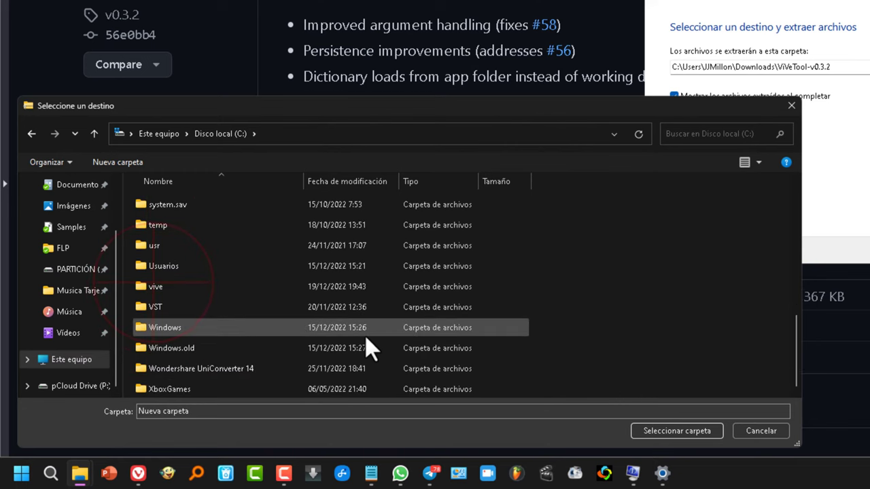
click(159, 290)
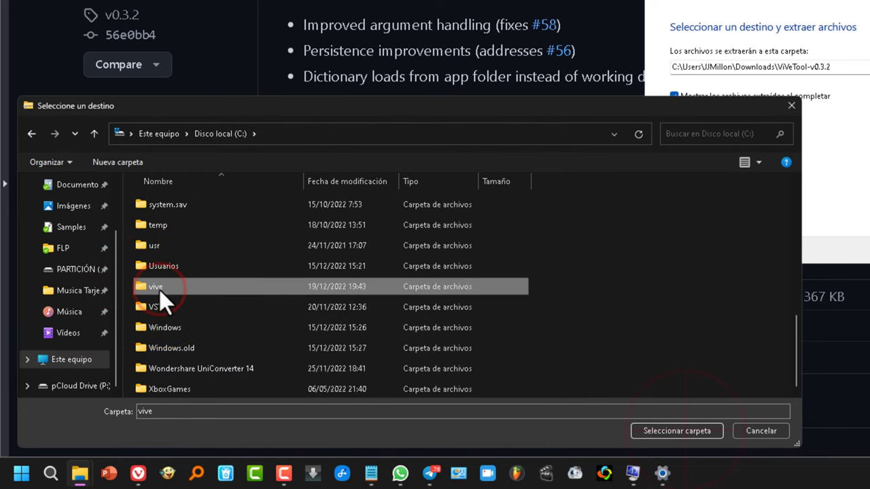
click(697, 432)
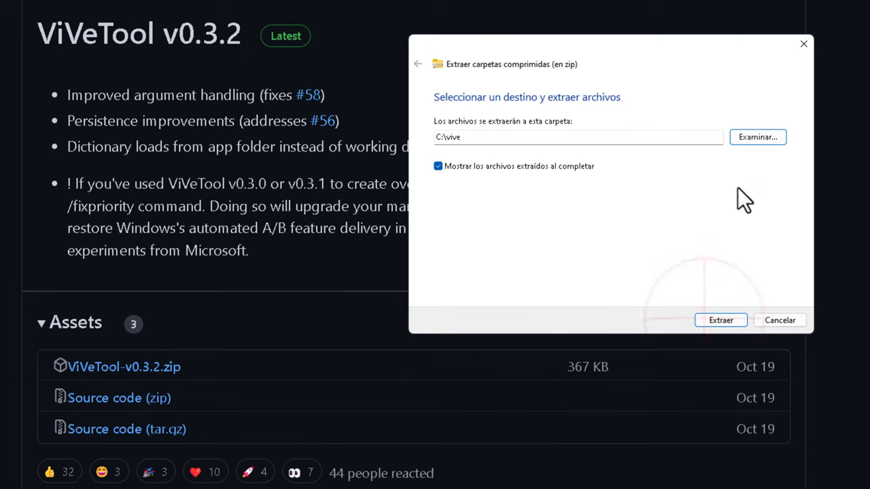
click(716, 317)
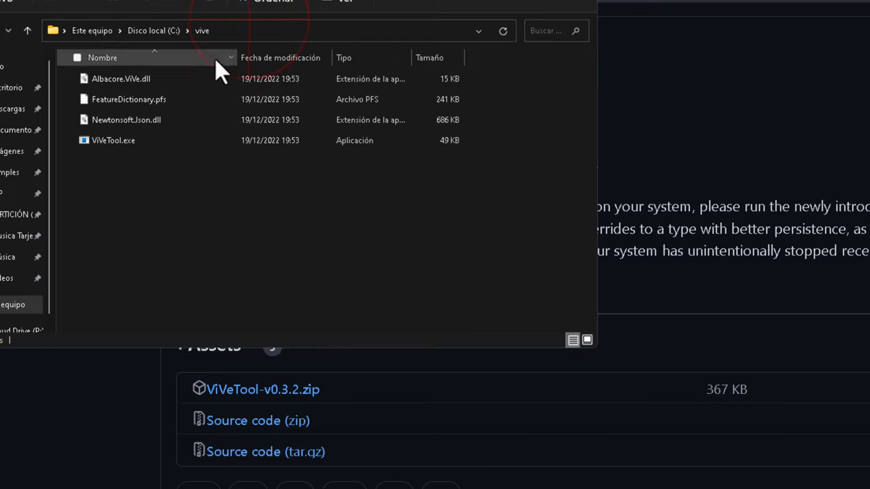
- Copy the path of the extracted folder, C:\vive
click(243, 30)
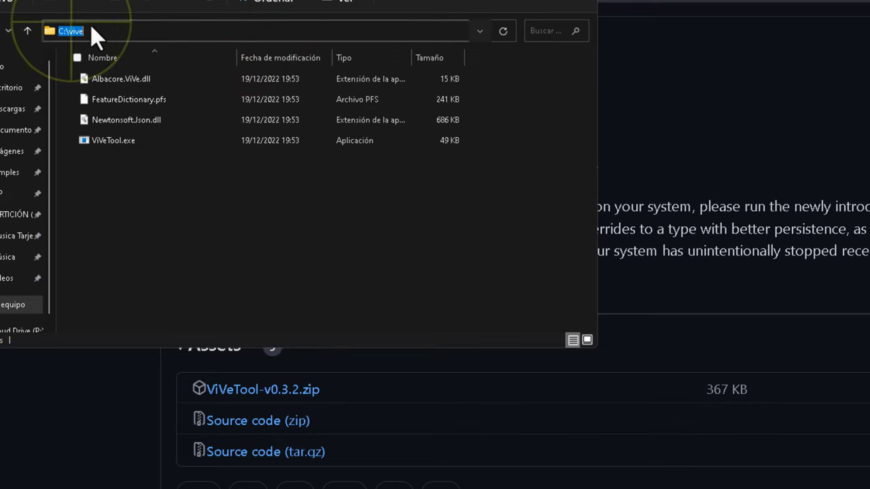
right_click(73, 29)
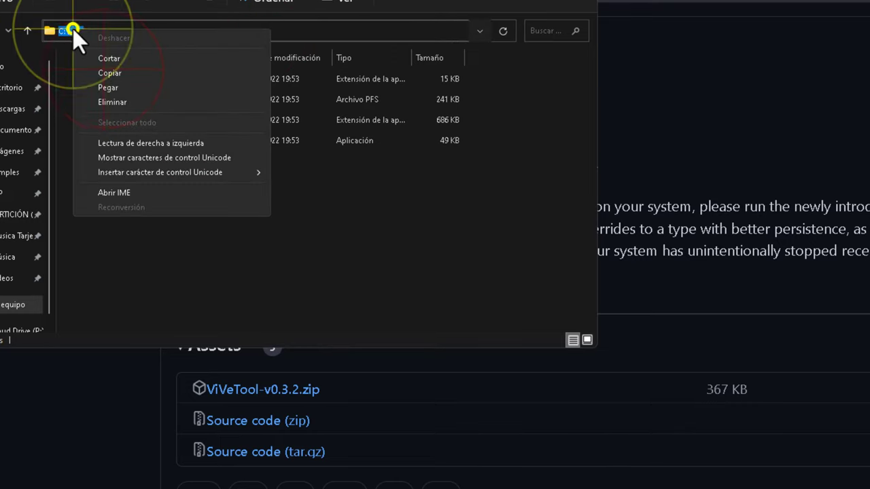
click(109, 73)
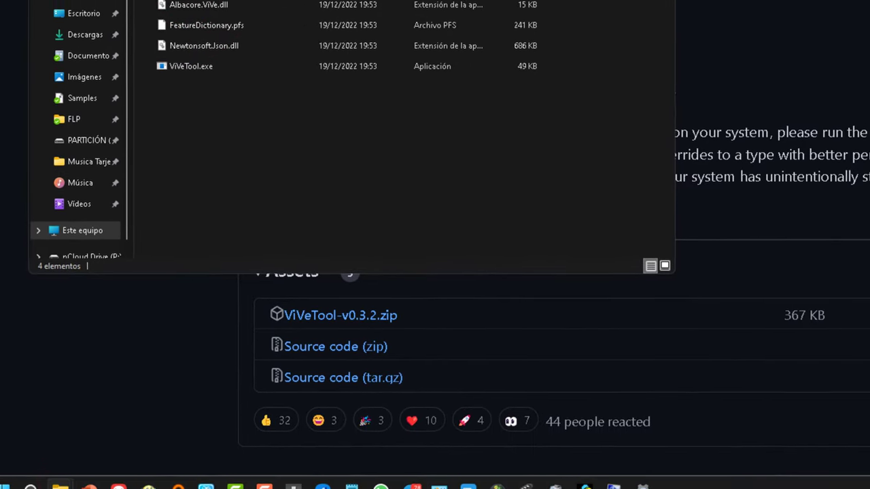
- Search Windows for "simb" and run Símbolo del sistema as administrator
click(22, 473)
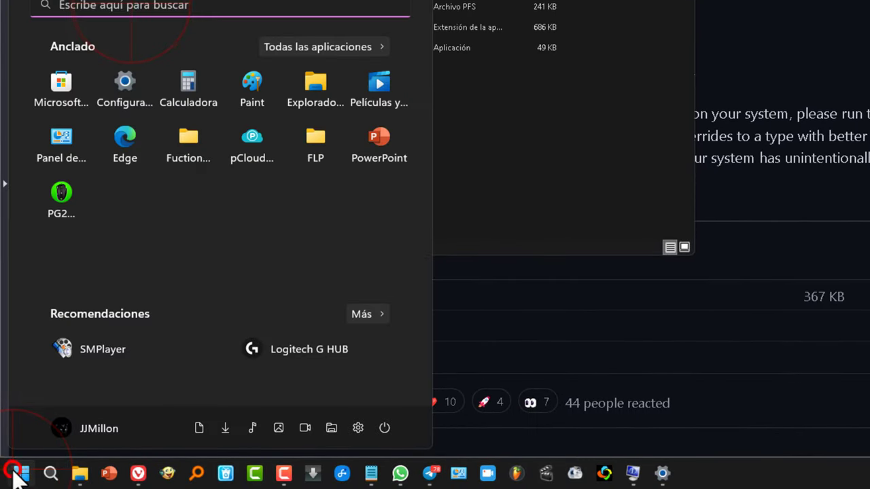
click(132, 20)
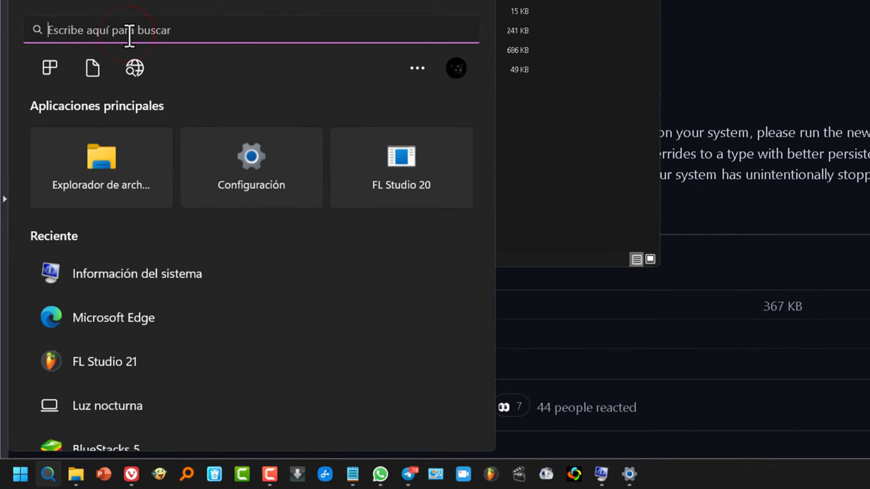
text(simb)
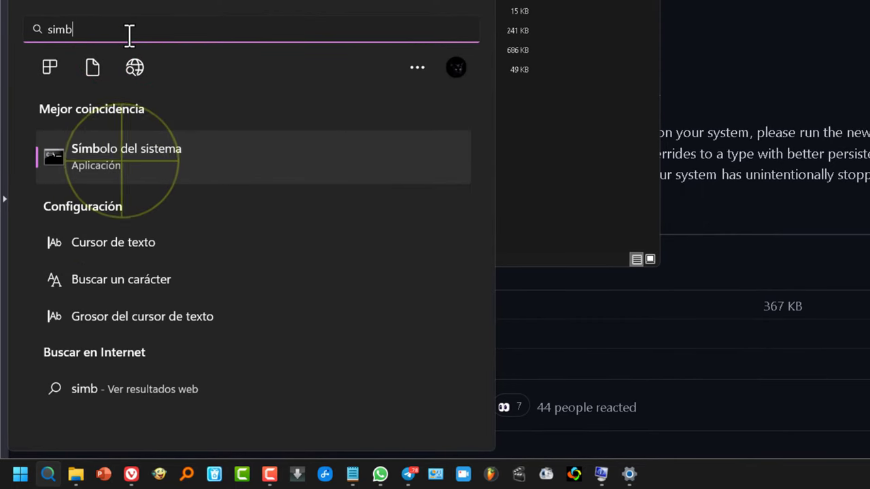
right_click(120, 167)
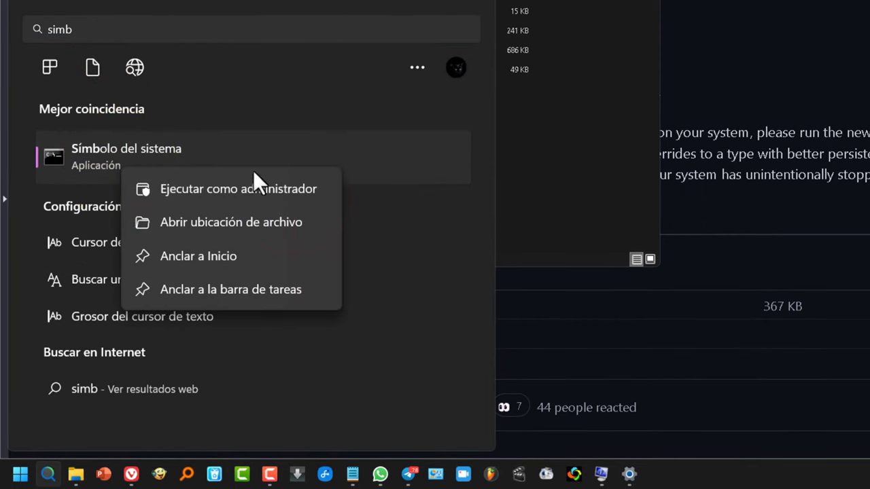
click(306, 193)
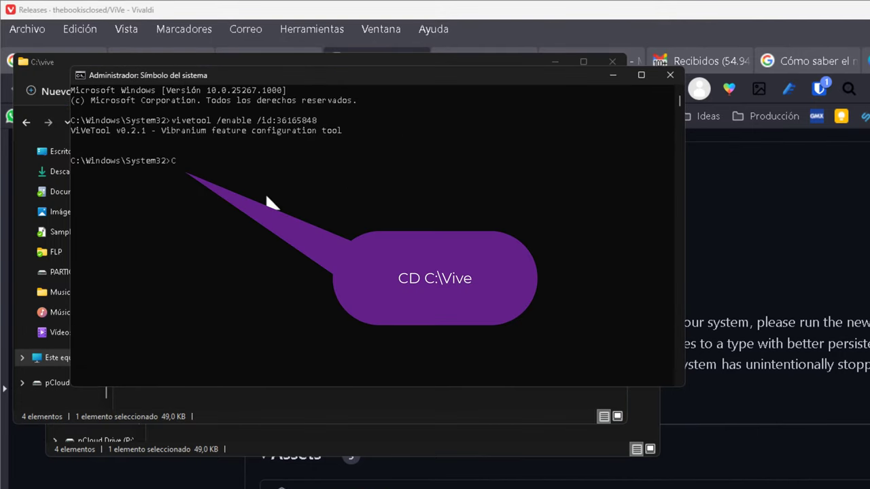
- Change to the C:\vive directory and run vivetool /enable /id:36165848 there
text(D C:\vive)
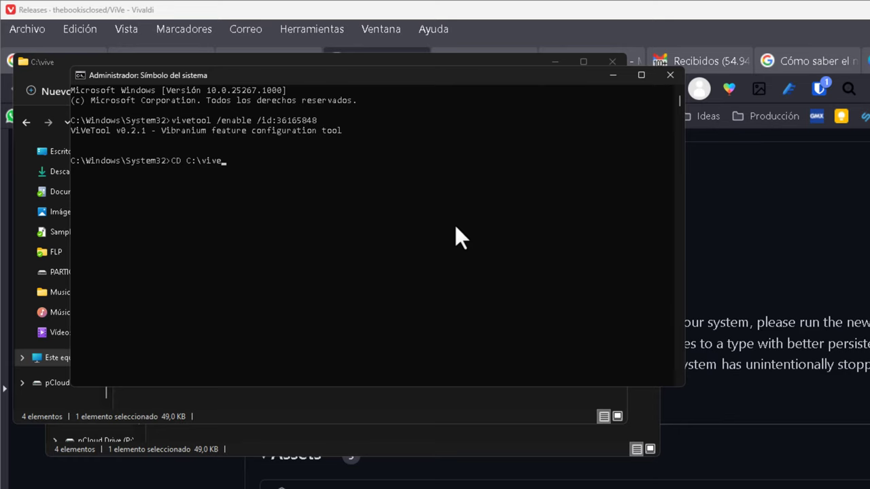
key(Return)
click(114, 182)
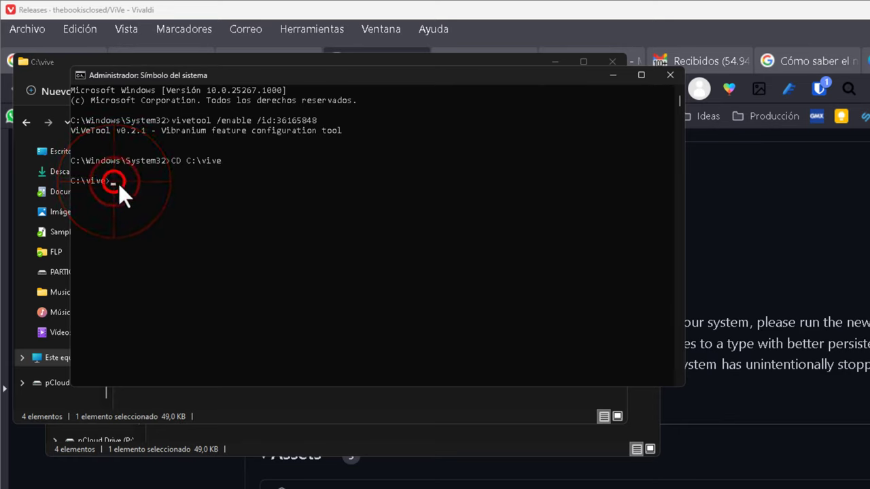
key(ctrl+v)
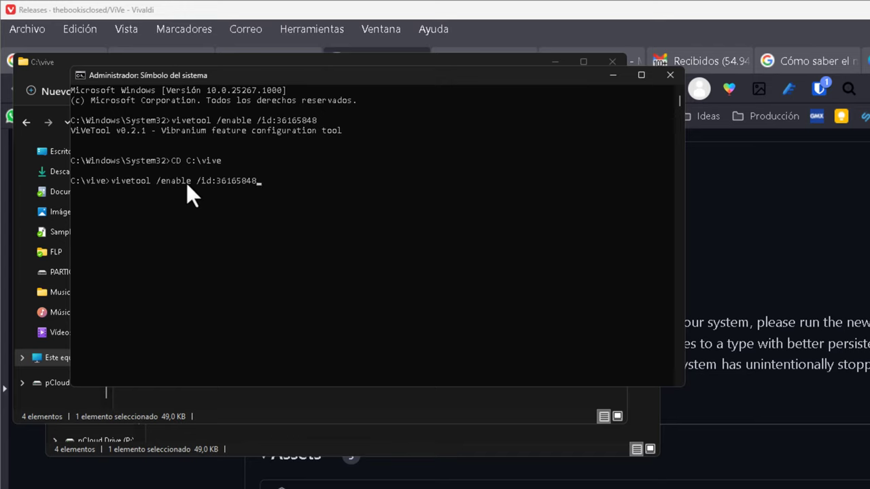
key(Return)
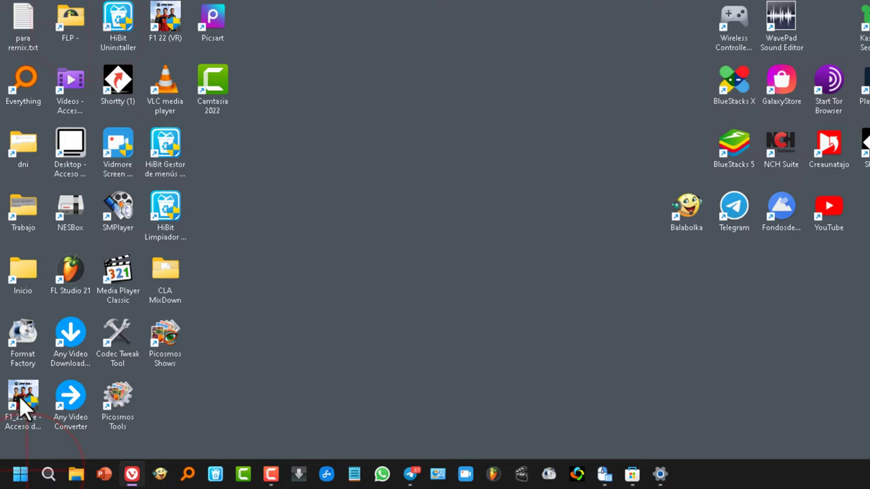
- Search Windows for "rege" and run Editor del Registro as administrator
click(21, 473)
click(102, 25)
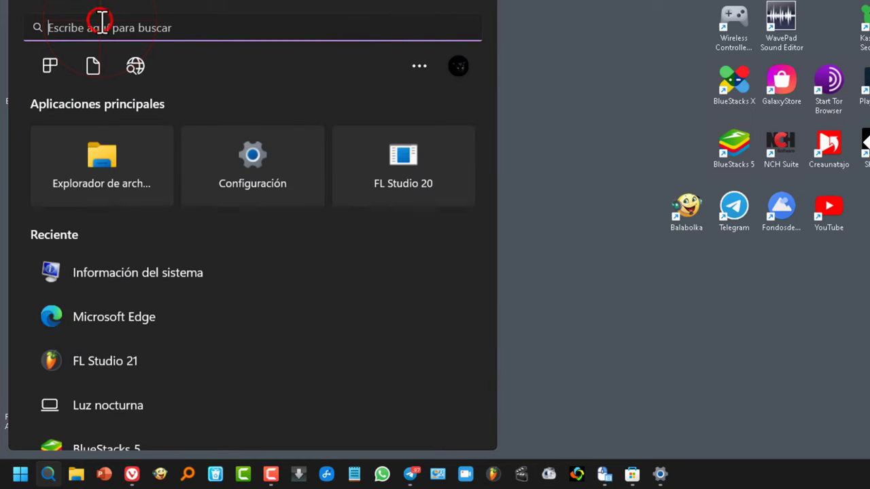
text(rege)
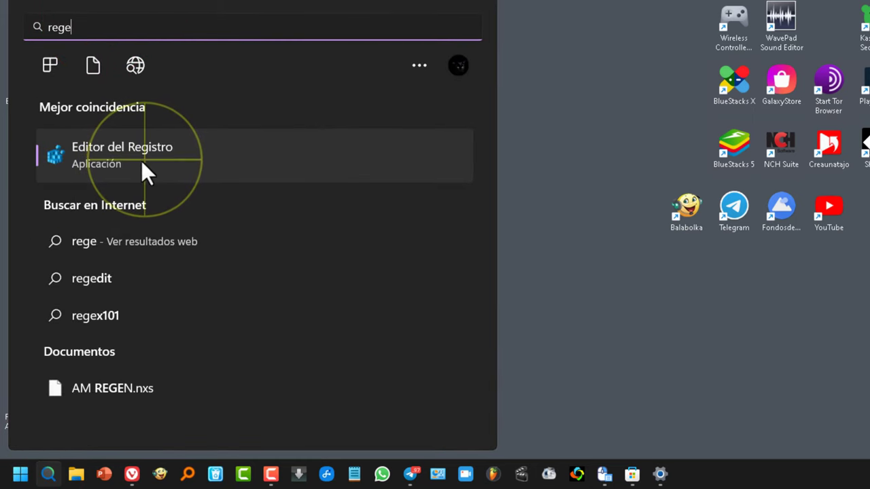
right_click(142, 161)
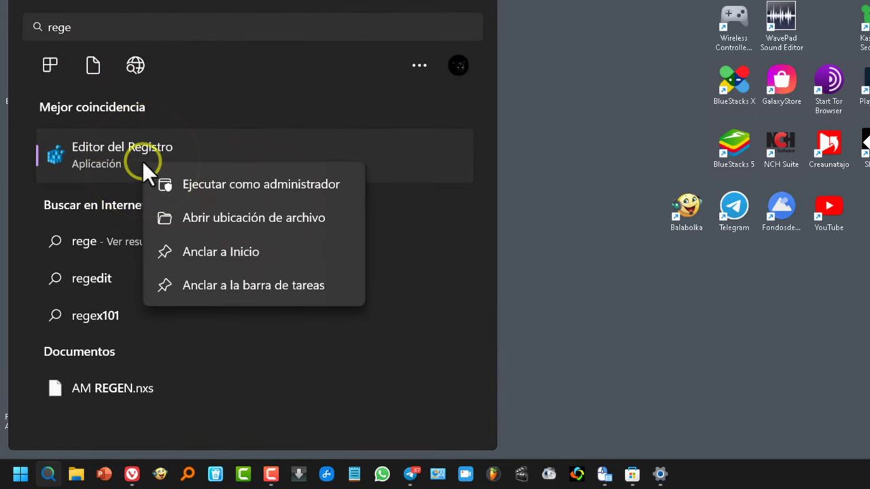
click(269, 186)
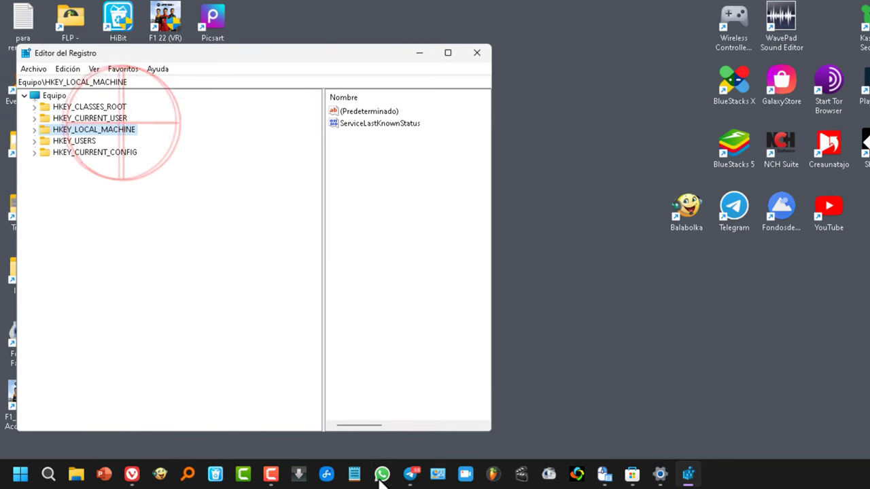
- Go to the registry key HKEY_LOCAL_MACHINE\SOFTWARE\Microsoft
double_click(126, 129)
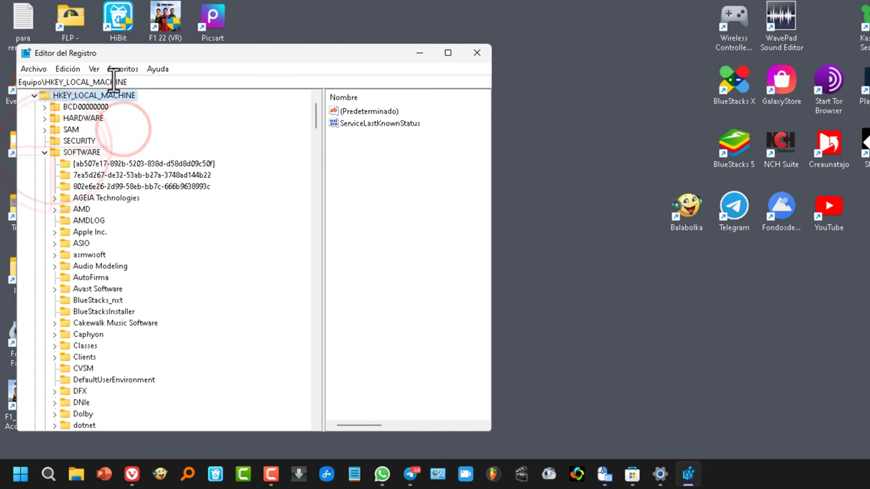
click(62, 151)
double_click(62, 151)
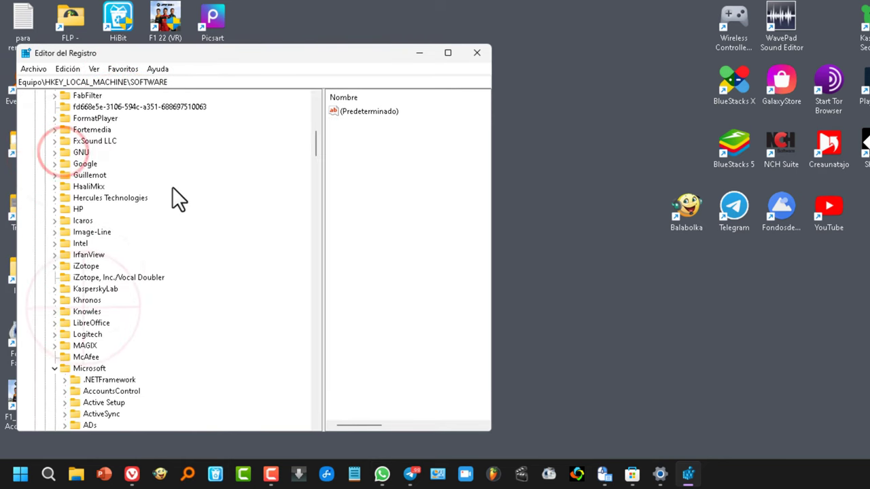
scroll(172, 186, down, 3)
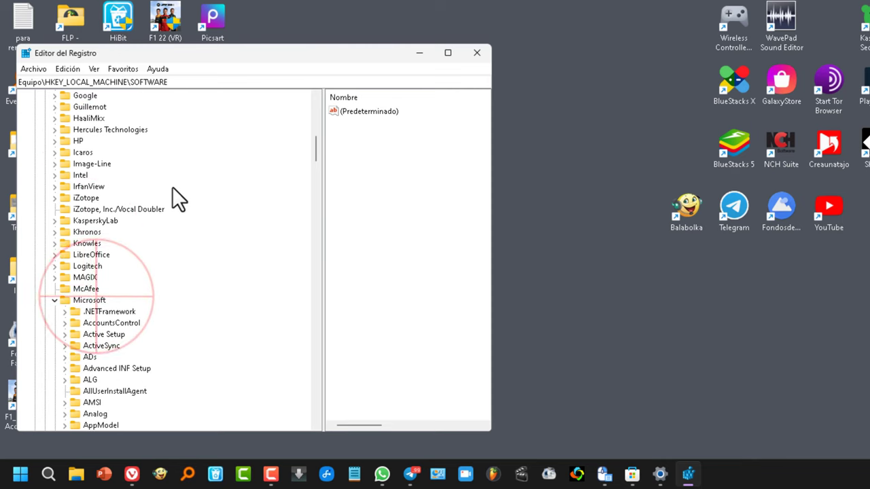
click(89, 300)
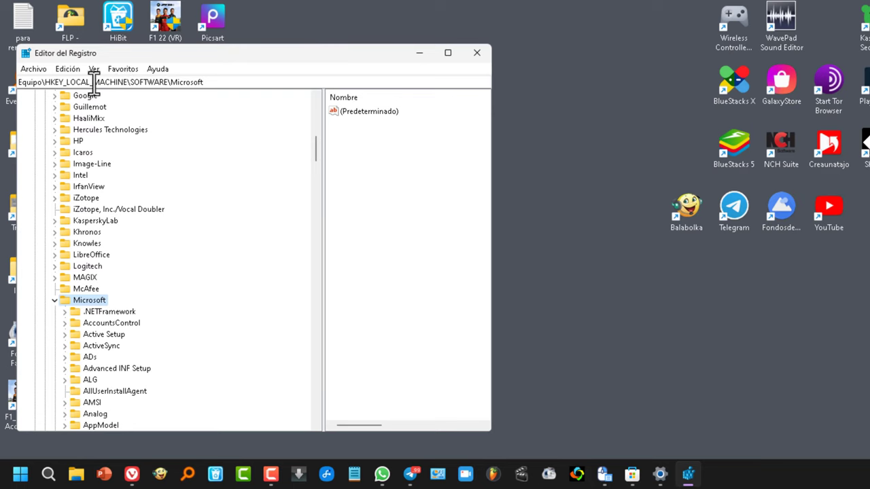
- Find PolicyManager under the Microsoft key and expand it down to current\device
scroll(170, 235, down, 13)
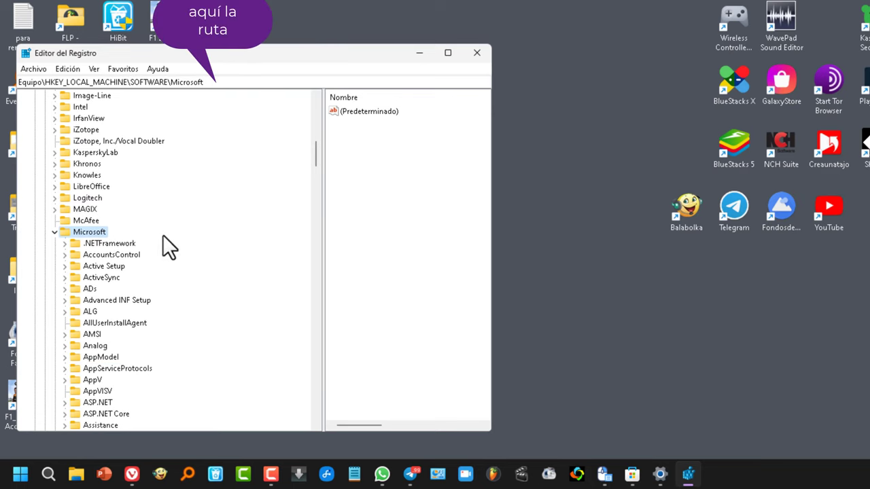
scroll(162, 235, down, 13)
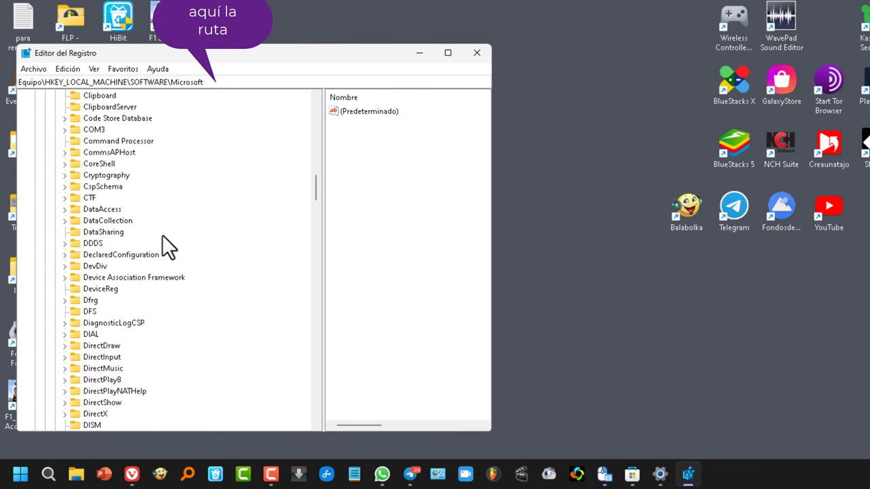
scroll(162, 234, down, 11)
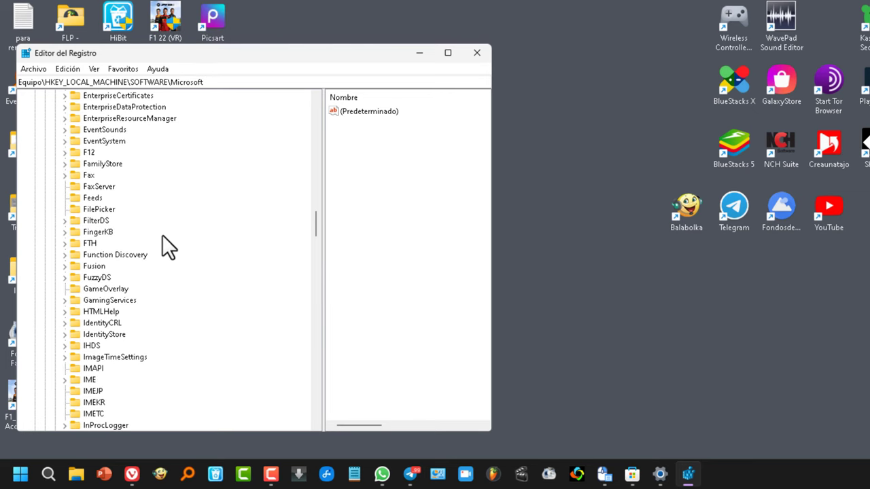
scroll(162, 234, down, 7)
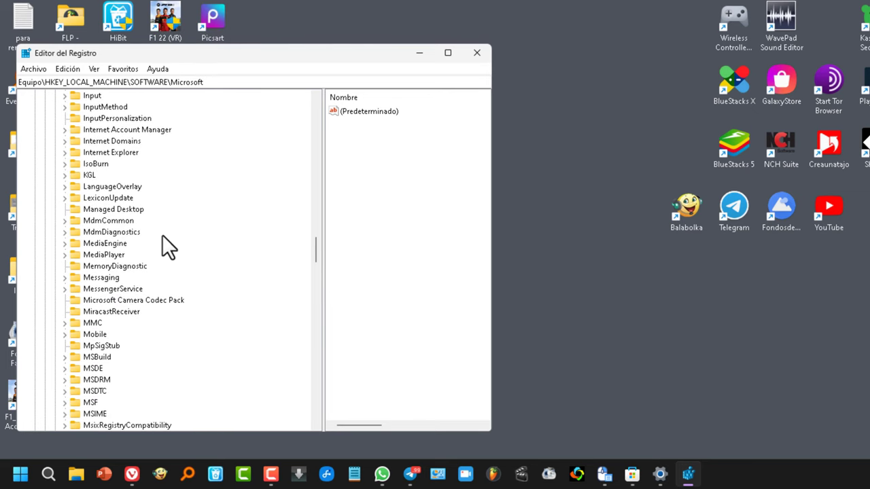
scroll(162, 235, down, 10)
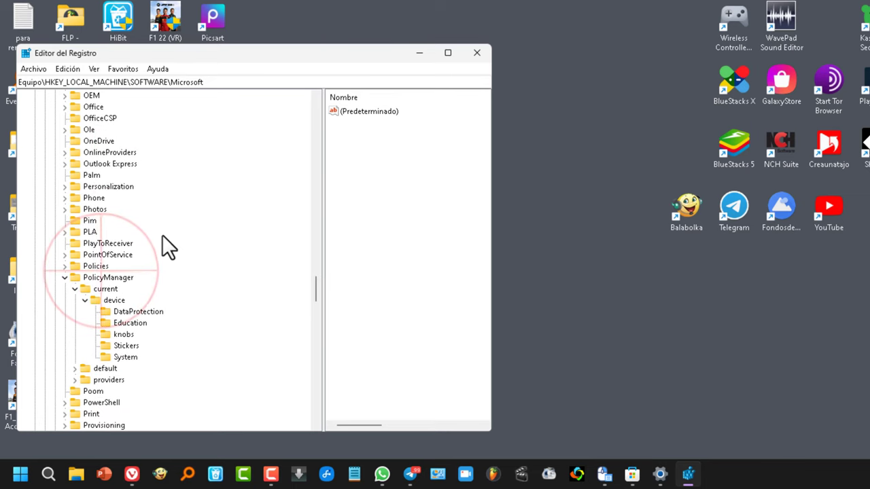
click(105, 277)
click(75, 288)
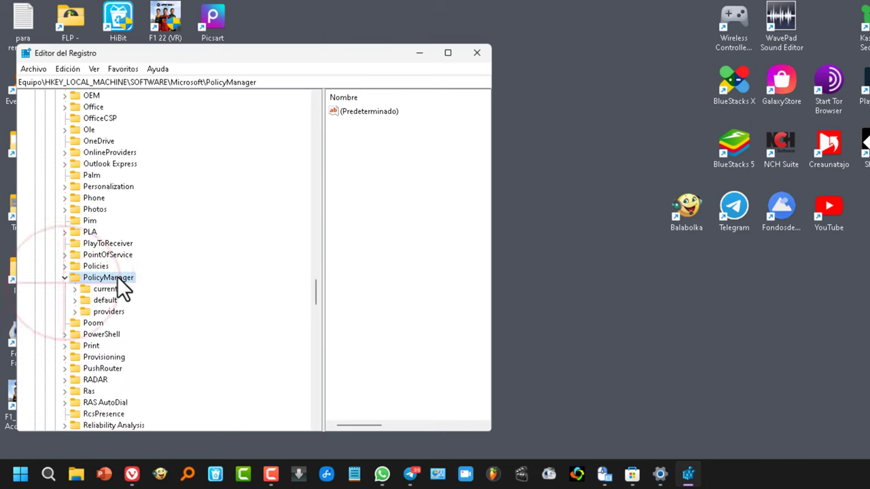
click(71, 289)
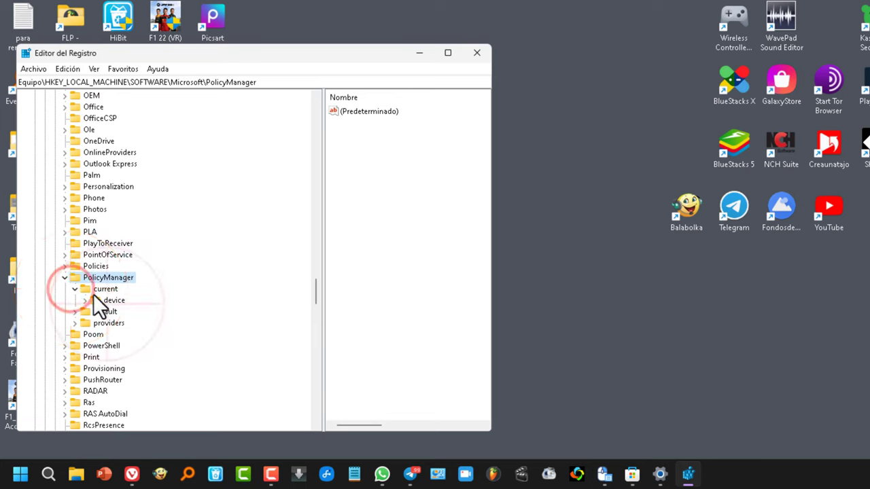
click(119, 302)
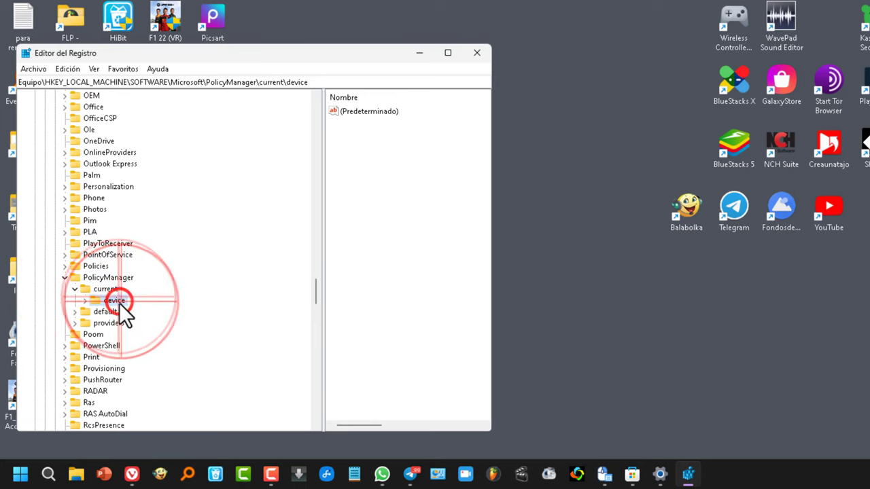
double_click(119, 302)
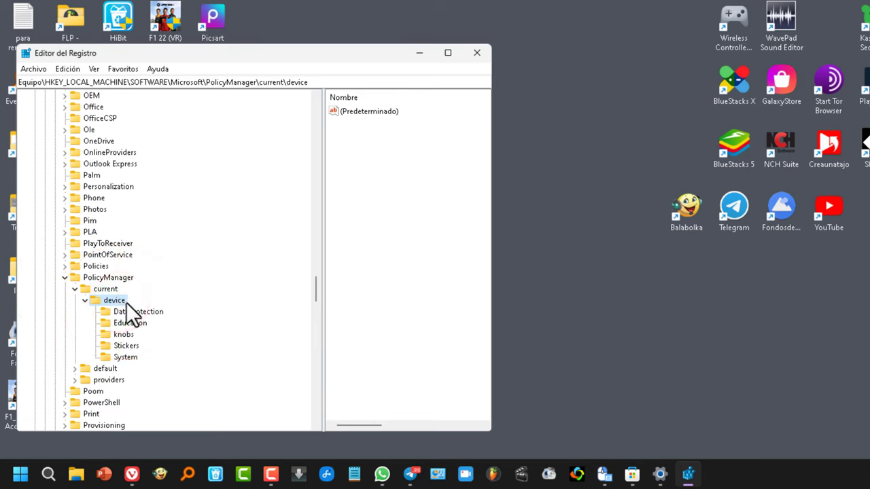
- Select the Stickers key under device and move to its EnableStickers value
key(Down)
key(Down)
key(Down)
key(Down)
key(Tab)
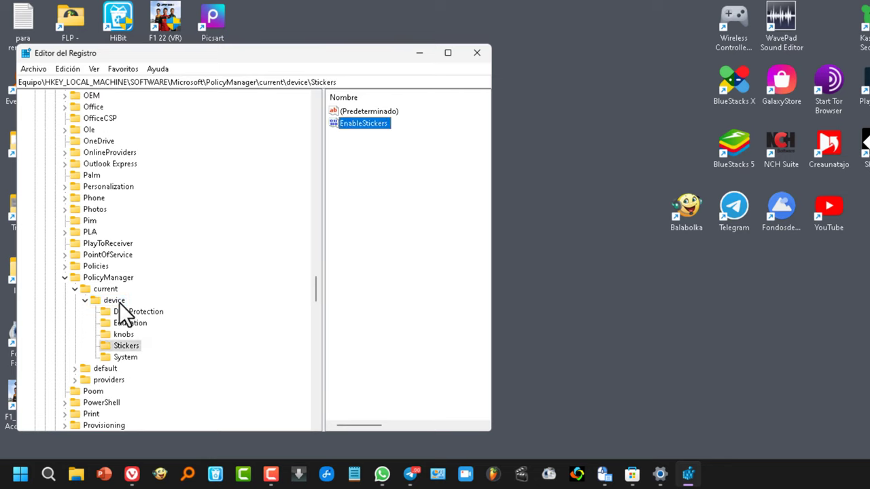
- Try to create a new subkey under the Stickers key and name it
right_click(131, 346)
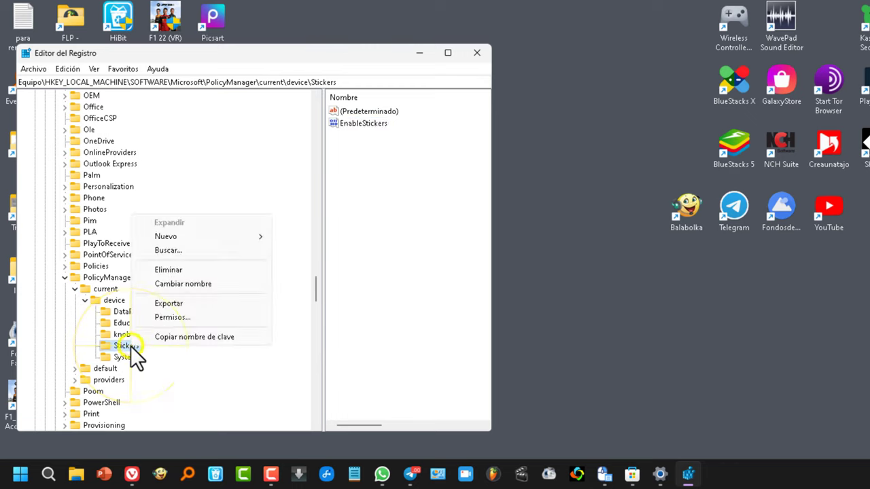
mouse_move(203, 235)
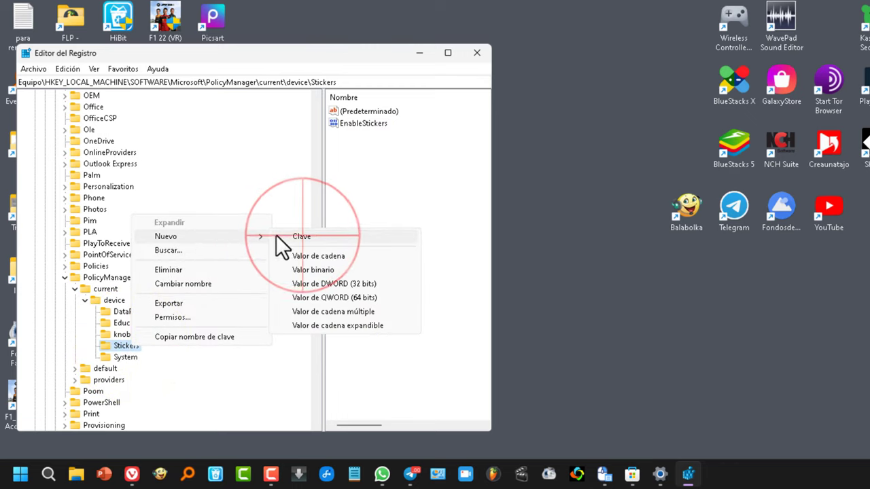
click(301, 235)
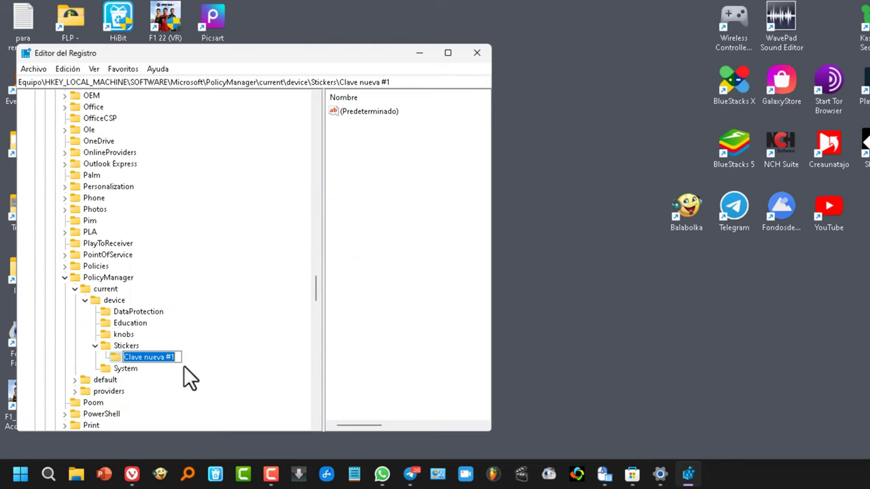
text(Stikers)
text(ss)
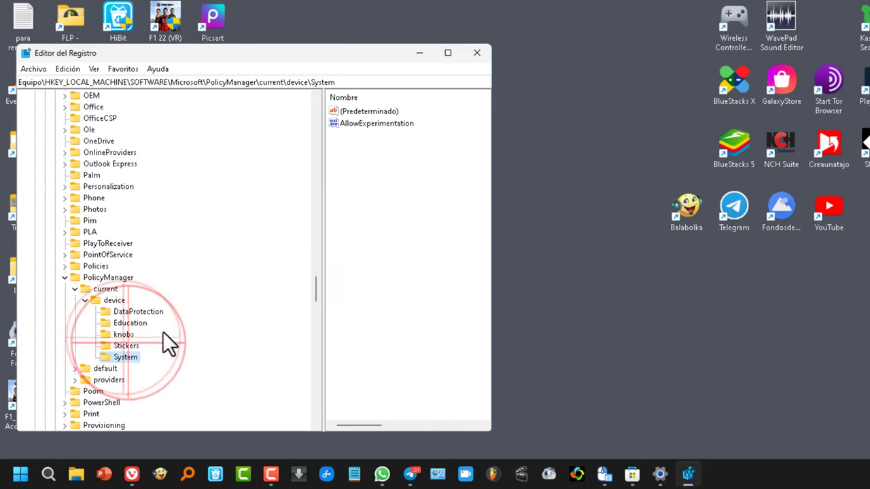
- Try to add a new 32-bit DWORD value named EnableStickers to the Stickers key
click(126, 346)
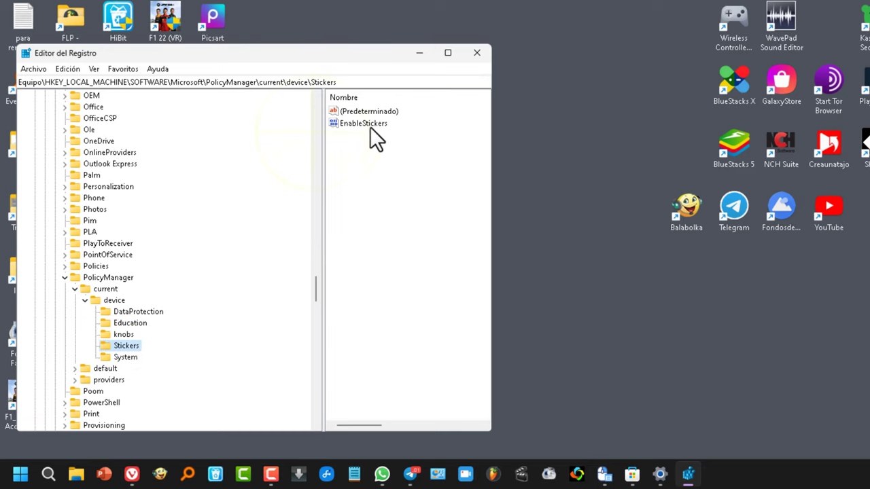
click(330, 134)
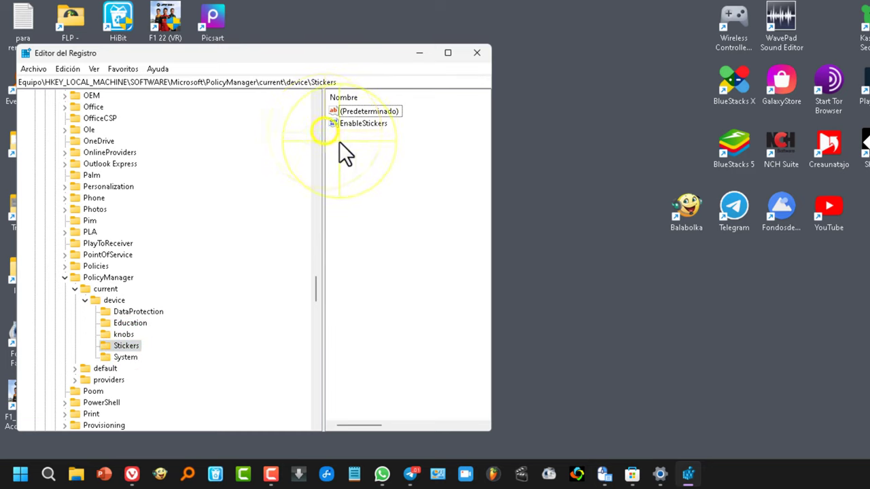
right_click(339, 142)
mouse_move(370, 151)
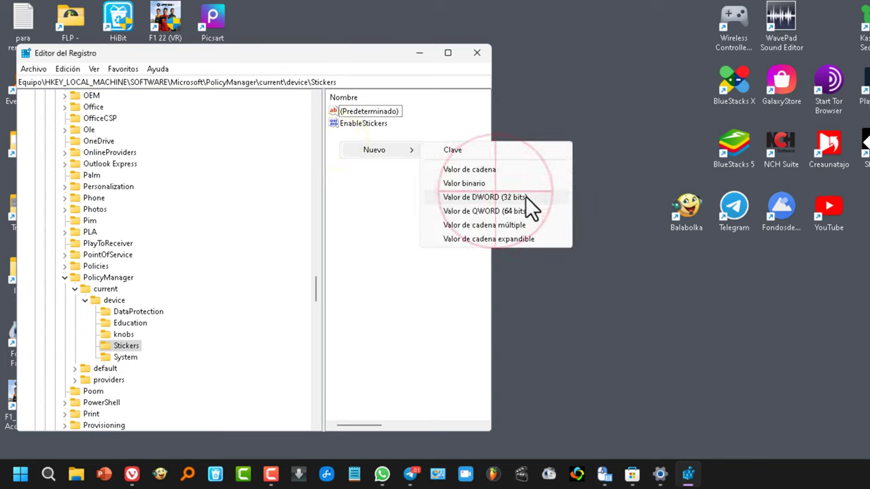
click(468, 199)
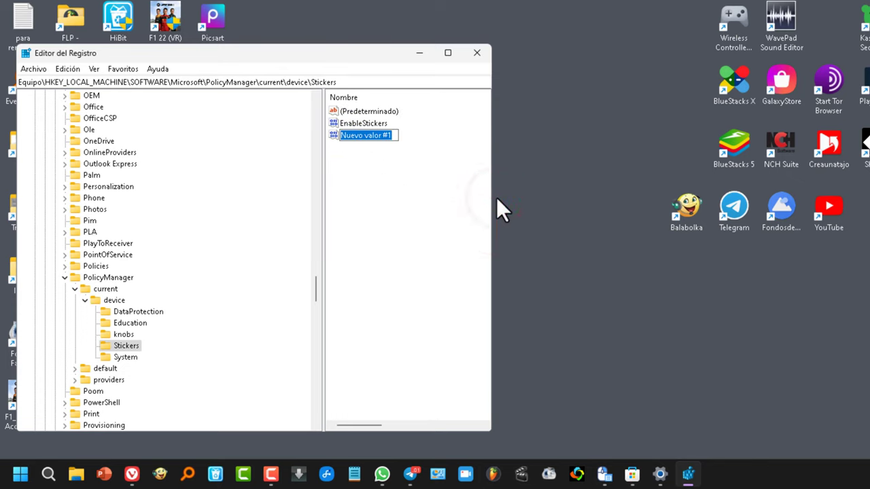
text(Enable)
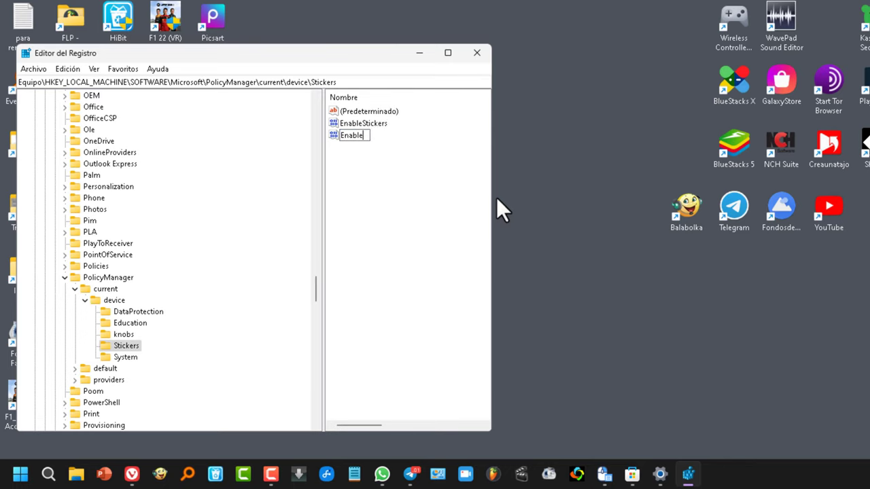
text(Stickers)
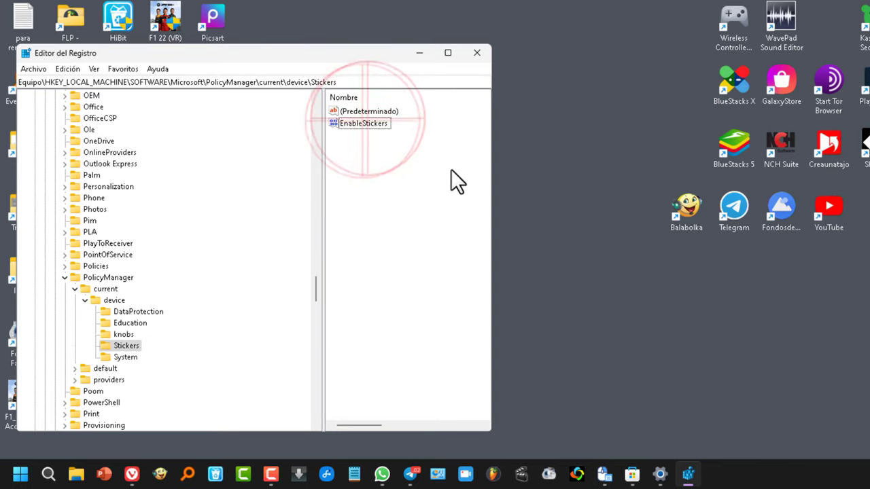
- Set the data of the EnableStickers DWORD value in the Stickers key to 1, hexadecimal
double_click(371, 125)
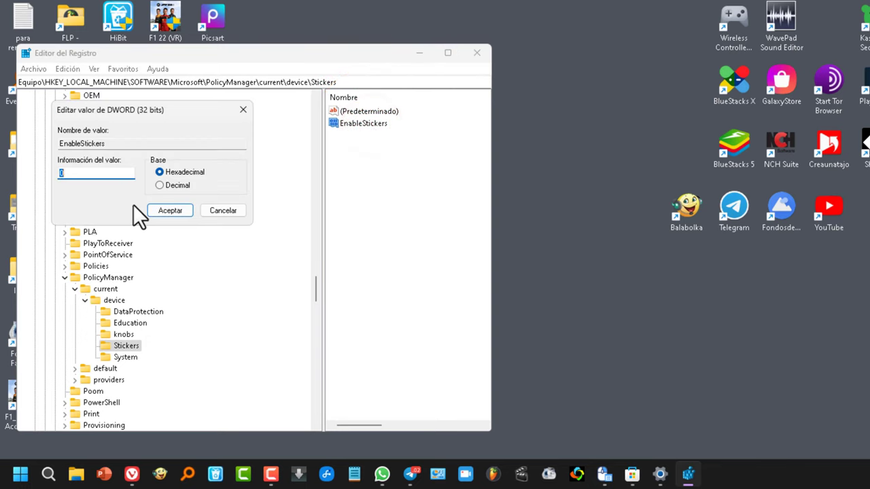
text(1)
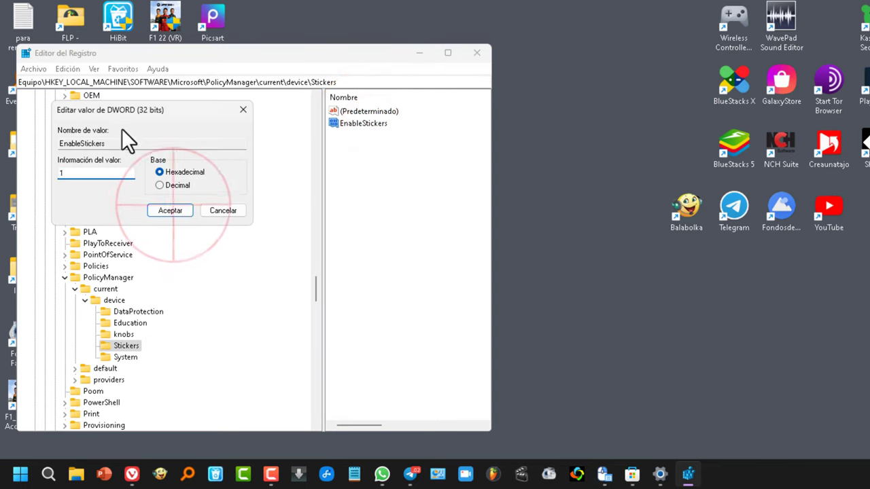
click(176, 212)
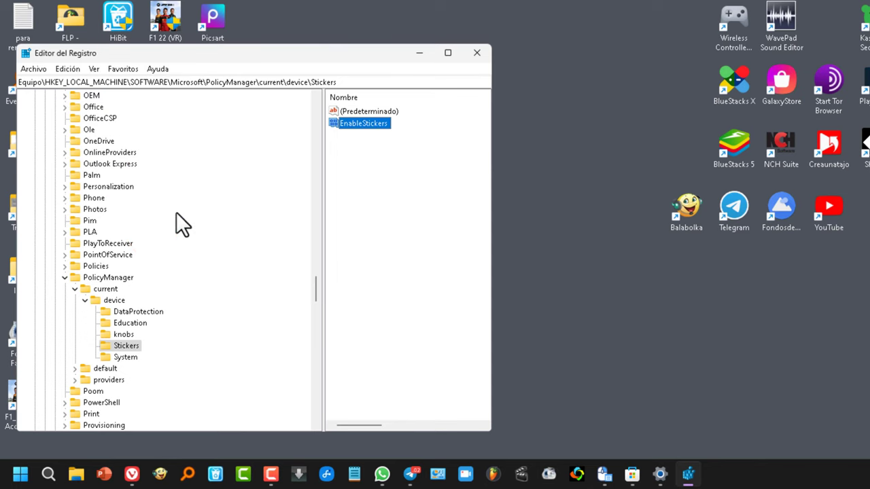
- Restart the computer to apply the registry change
click(15, 473)
click(368, 430)
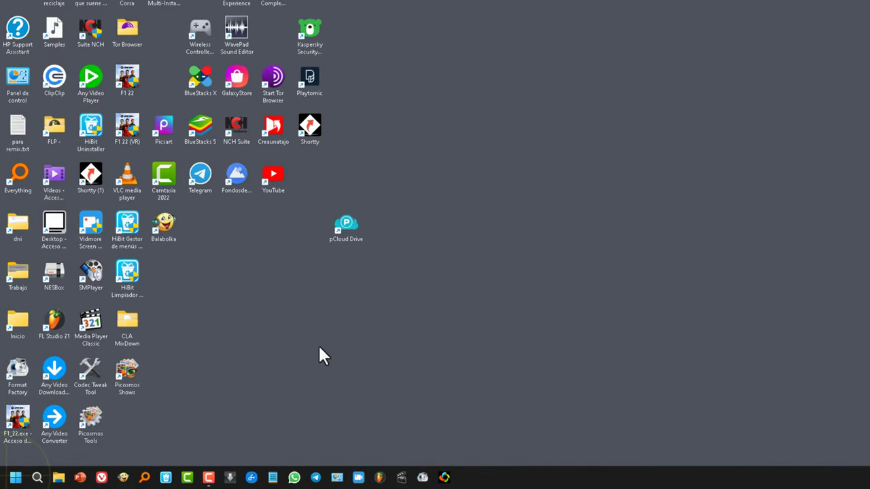
- Open the Fondo page of the Personalización settings in Windows Configuración
right_click(16, 478)
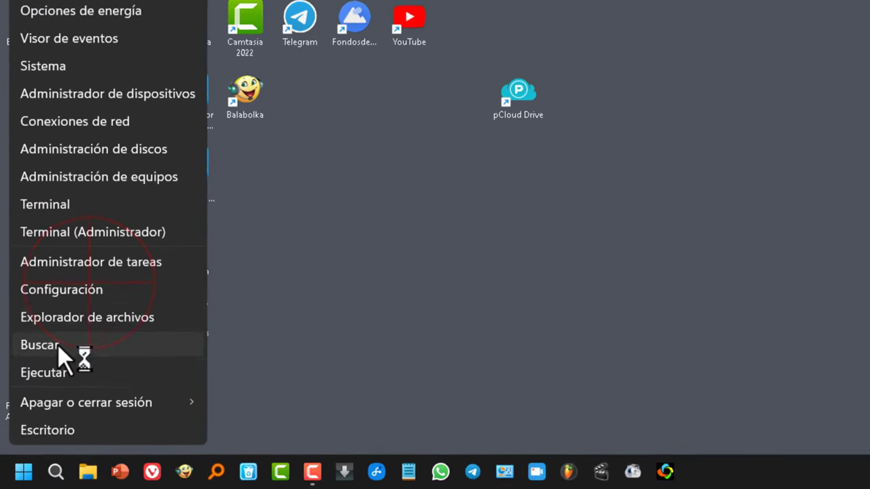
click(60, 355)
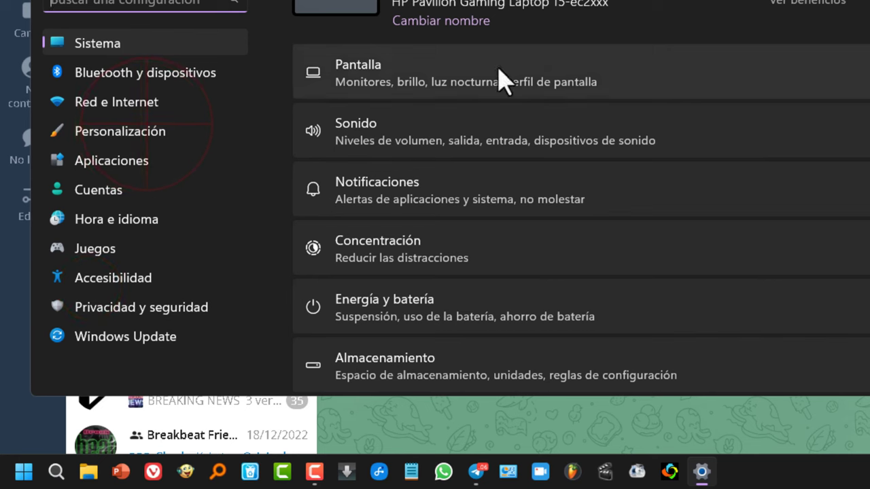
click(154, 134)
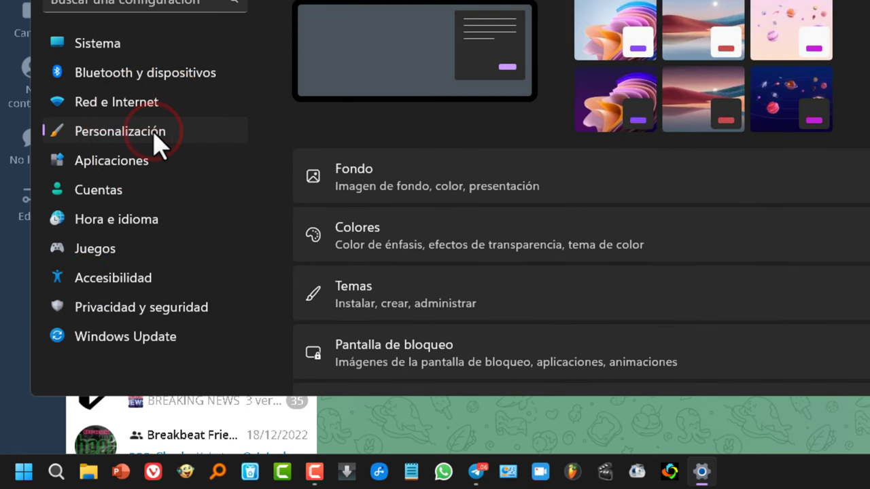
click(514, 190)
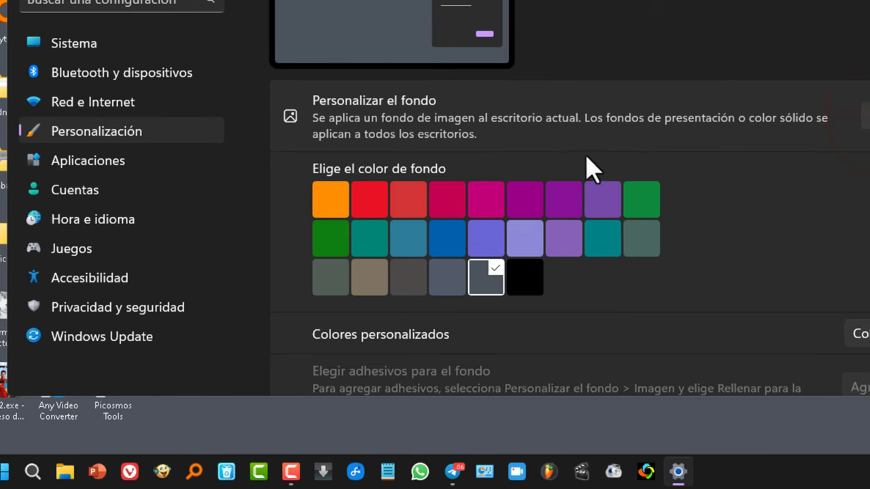
- Set the desktop background type to Imagen and its image fit to Rellenar
click(746, 117)
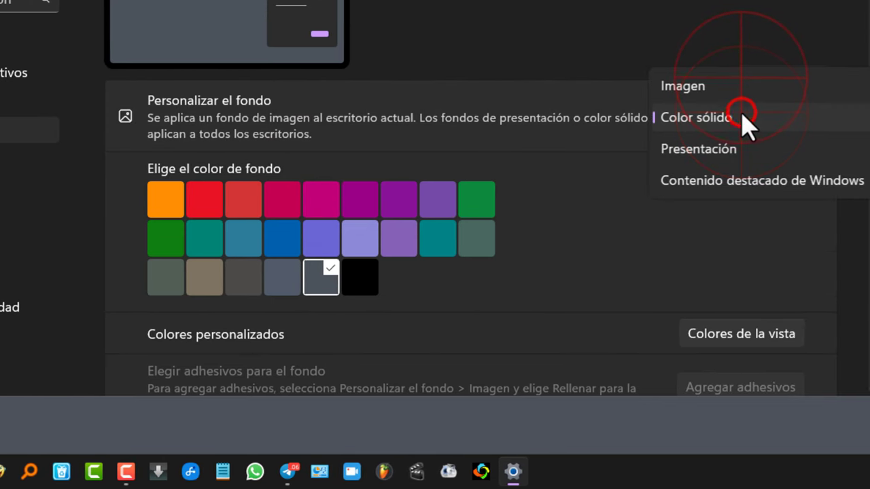
click(739, 84)
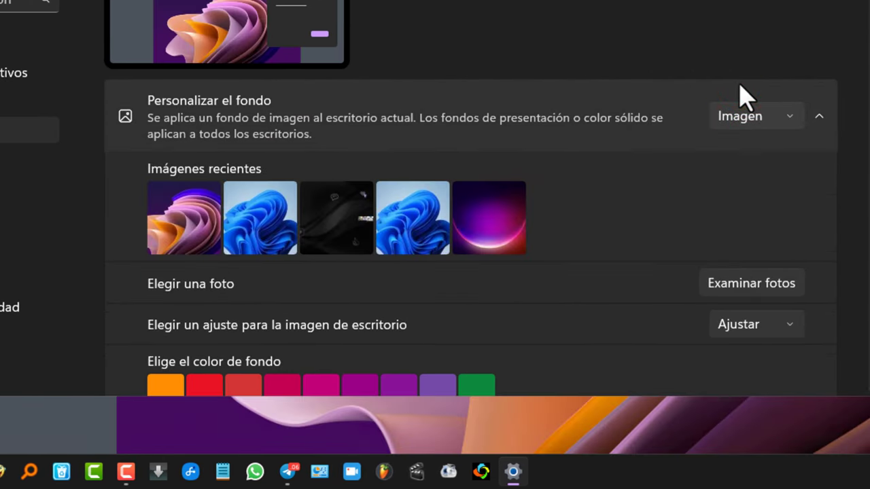
scroll(739, 91, down, 2)
scroll(795, 204, down, 1)
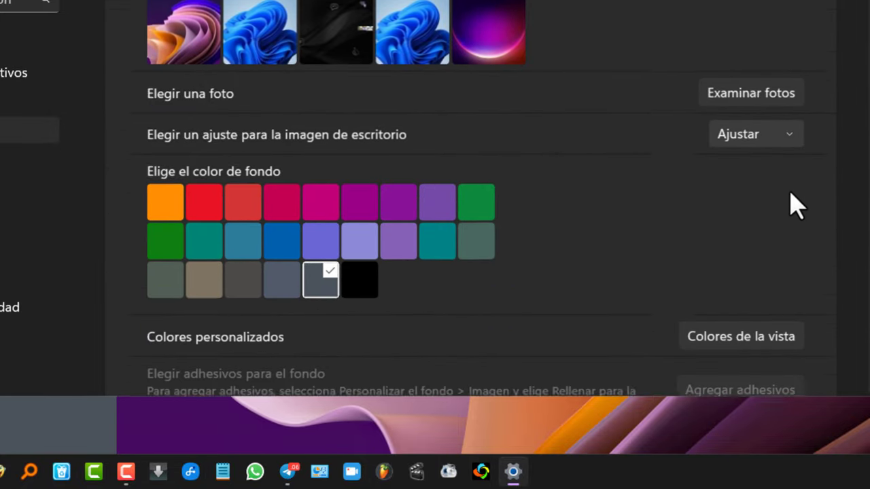
scroll(795, 204, down, 1)
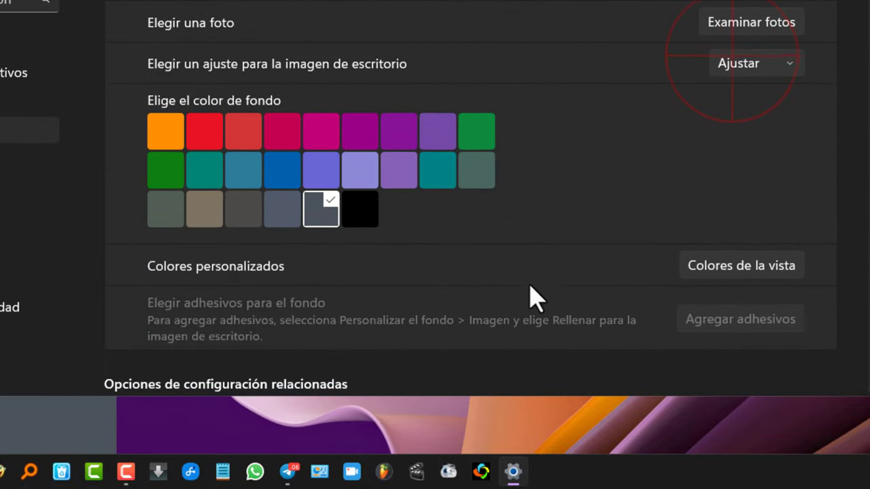
click(731, 59)
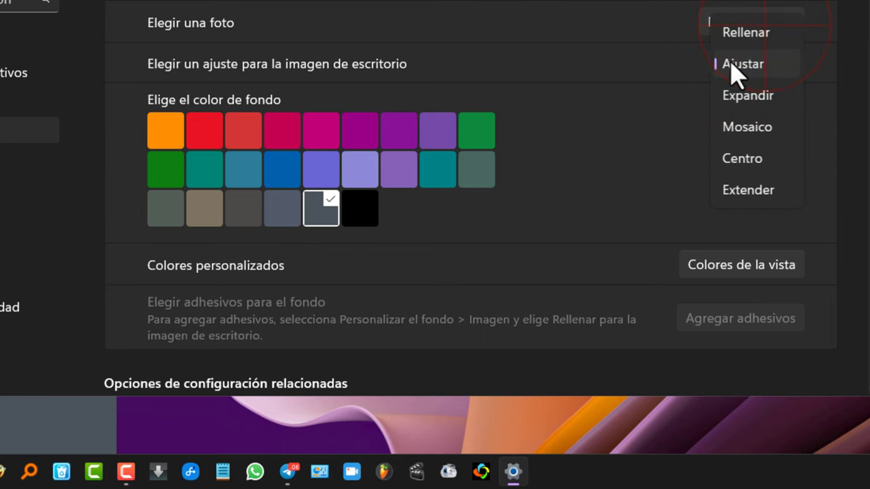
click(763, 34)
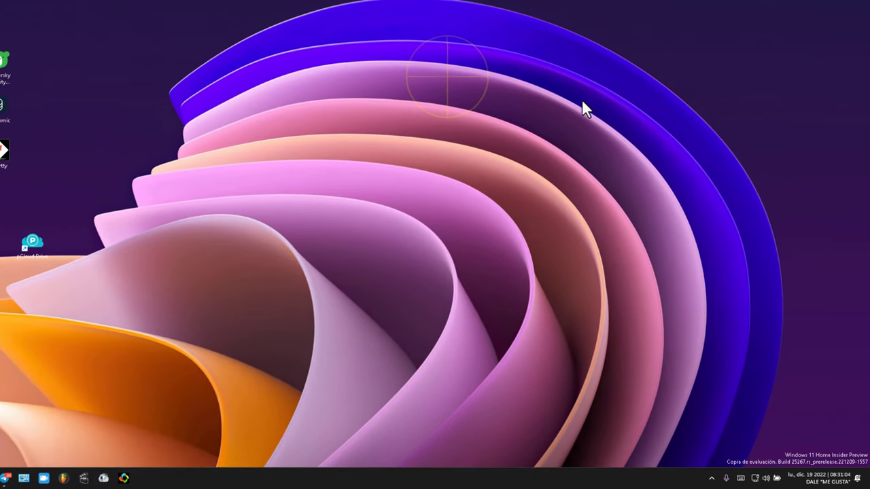
- Open the desktop sticker editor and add the graduate bee sticker holding a diploma, large, in the wallpaper's upper-right area
right_click(448, 82)
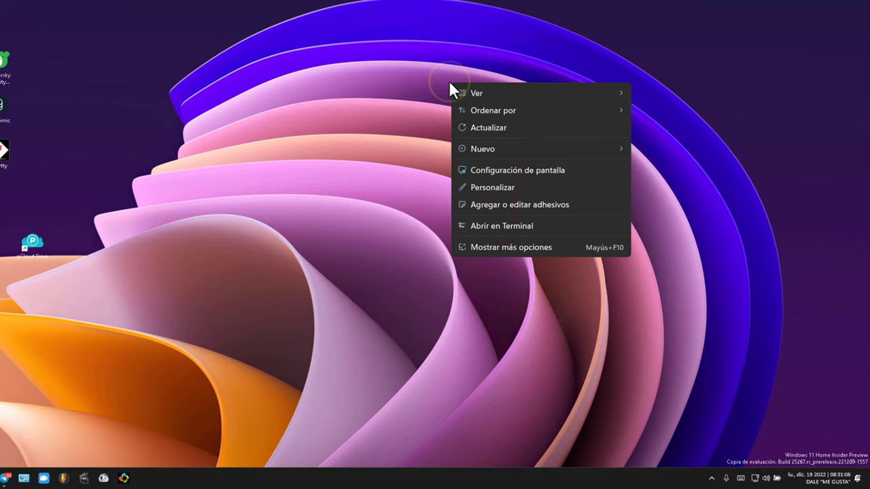
click(523, 201)
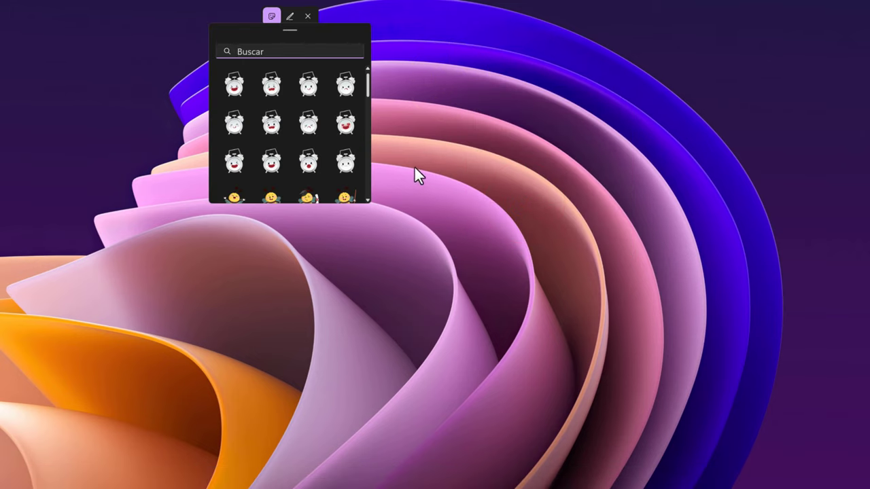
scroll(272, 75, down, 2)
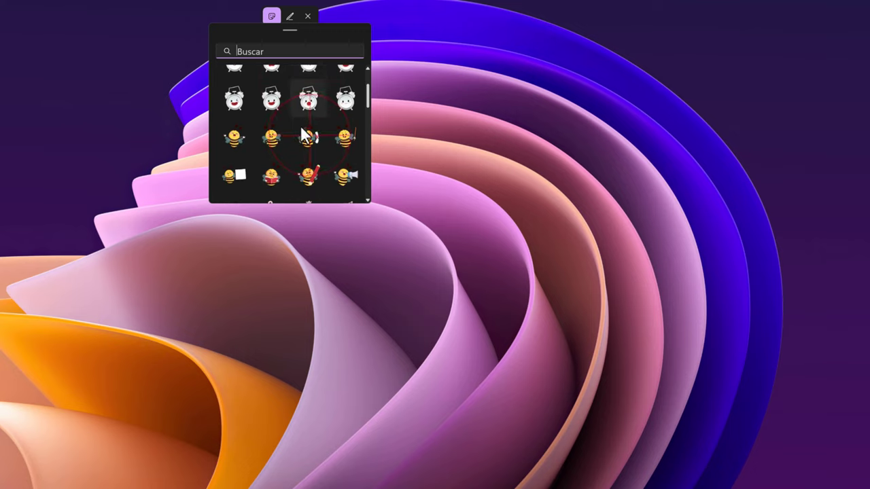
click(451, 151)
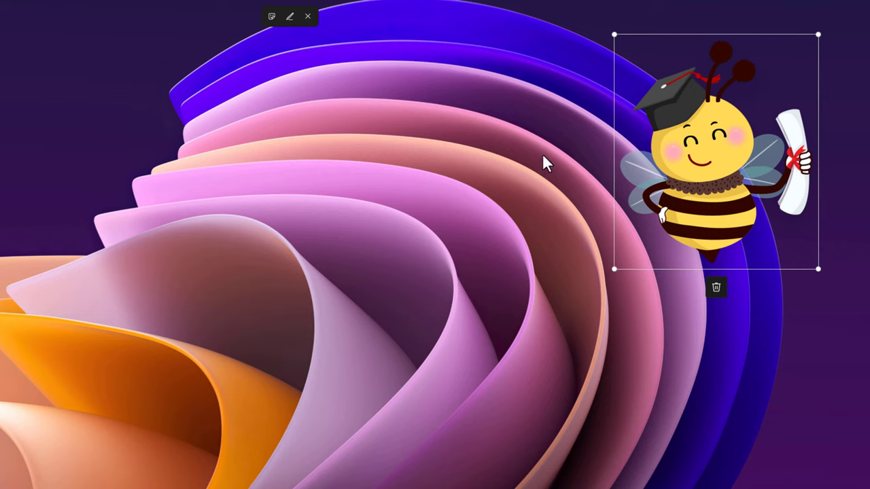
- Draw a thin black looping line on the wallpaper with the sticker editor's pen
click(289, 16)
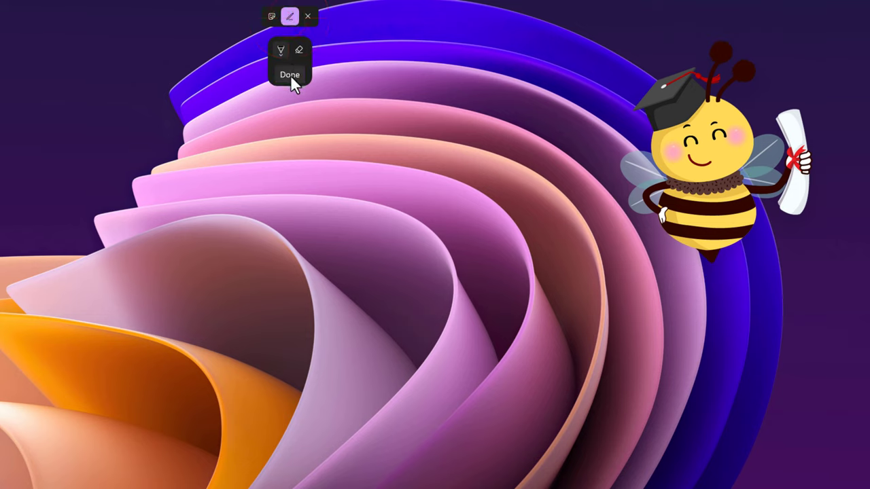
mouse_move(329, 111)
mouse_down()
mouse_move(343, 168)
mouse_move(182, 161)
mouse_move(196, 147)
mouse_up()
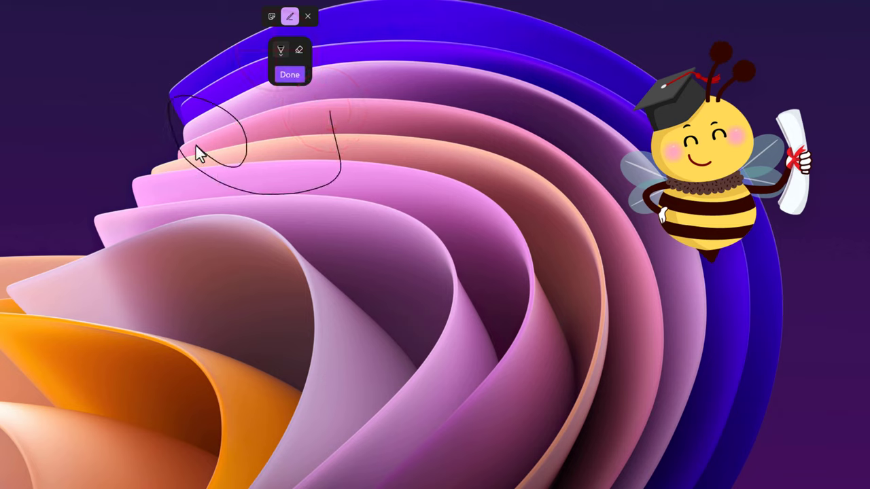
- Set the pen to a much thicker stroke in red and scribble several loose curves over the wallpaper's upper-left area
click(280, 52)
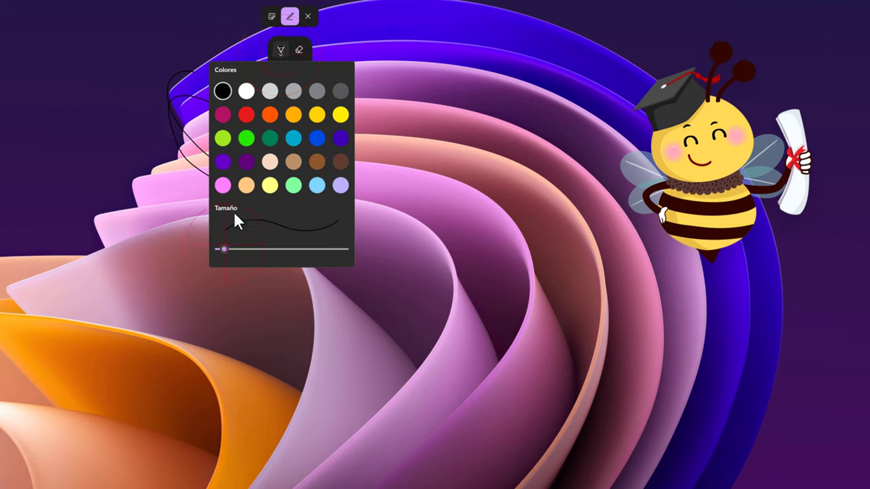
drag(228, 249, 320, 251)
click(280, 50)
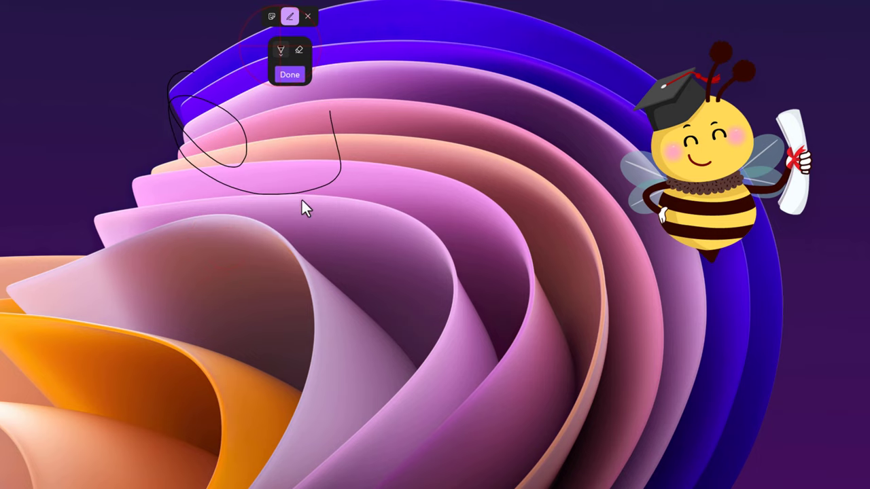
click(280, 51)
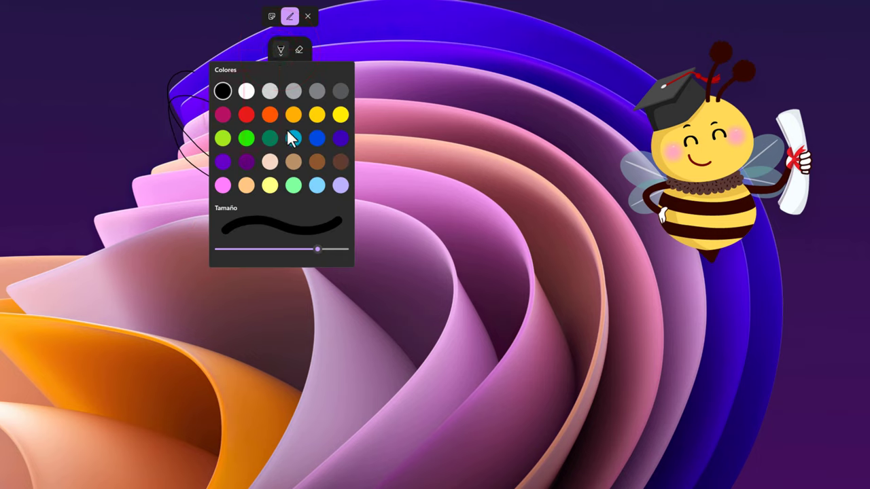
click(248, 117)
drag(2, 140, 70, 129)
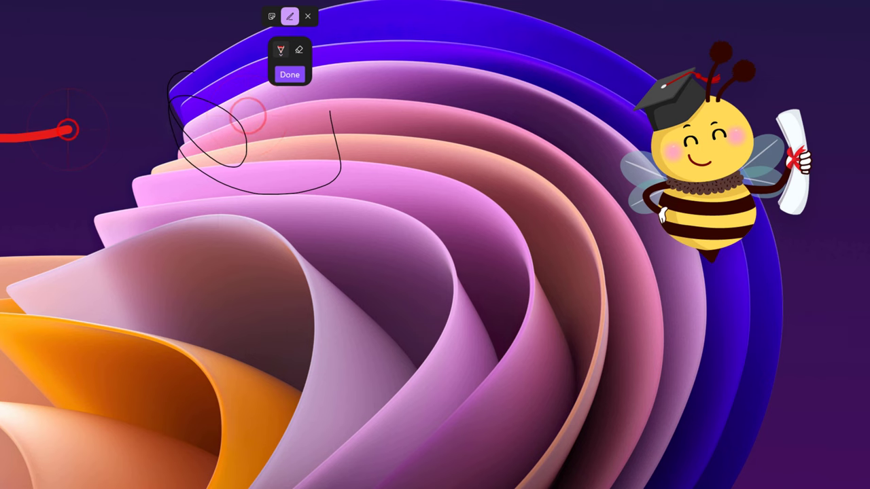
mouse_move(2, 185)
mouse_down()
mouse_move(138, 178)
mouse_move(39, 187)
mouse_move(0, 176)
mouse_up()
drag(1, 68, 78, 60)
- Handwrite the word LIKE in large red capitals across the middle of the wallpaper
drag(224, 238, 298, 350)
drag(329, 248, 324, 347)
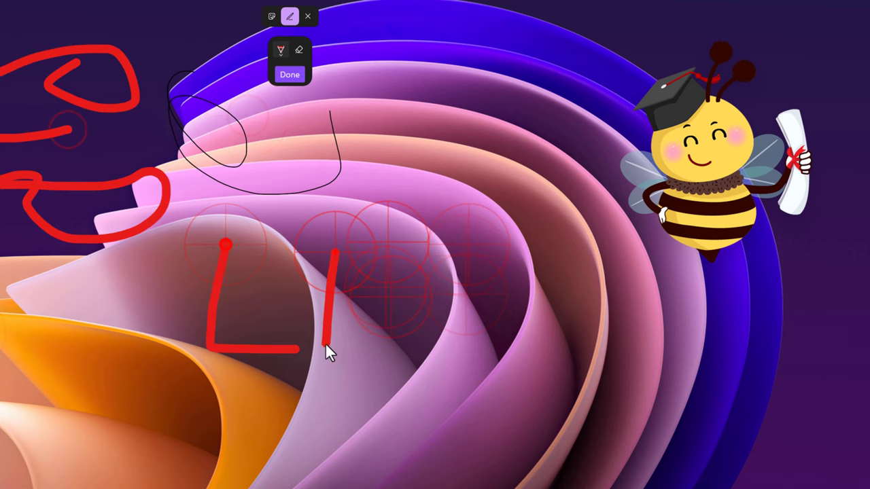
drag(387, 238, 382, 340)
mouse_move(469, 248)
mouse_down()
mouse_move(443, 347)
mouse_move(540, 336)
mouse_up()
drag(476, 298, 537, 294)
- Handwrite the word GRACIAS in red capitals beside and slightly below LIKE, and close the sticker editor
mouse_move(0, 319)
mouse_down()
mouse_move(0, 365)
mouse_move(76, 394)
mouse_up()
drag(122, 340, 99, 387)
drag(150, 340, 150, 370)
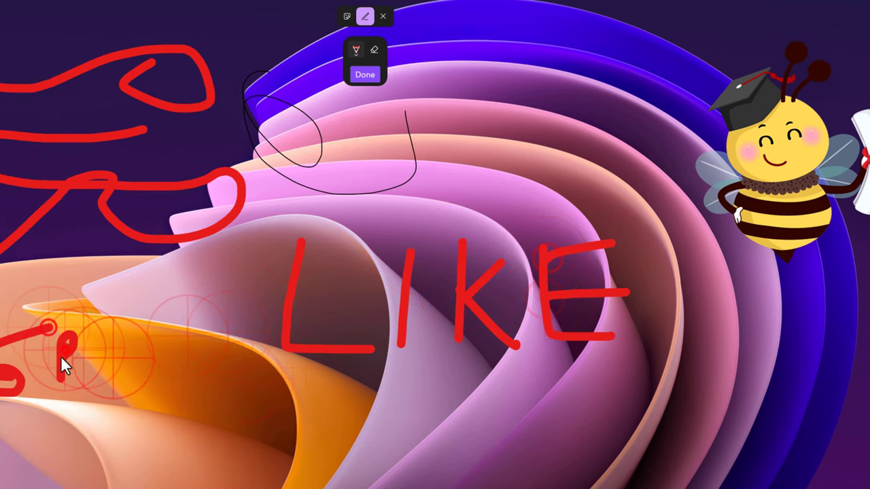
drag(298, 320, 297, 398)
drag(309, 398, 343, 400)
drag(388, 363, 367, 425)
click(306, 309)
key(Escape)
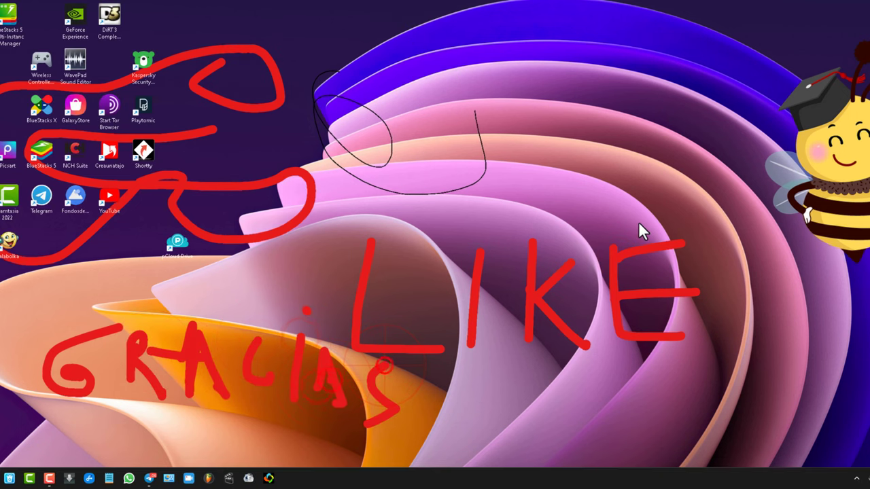
key(super)
key(Escape)
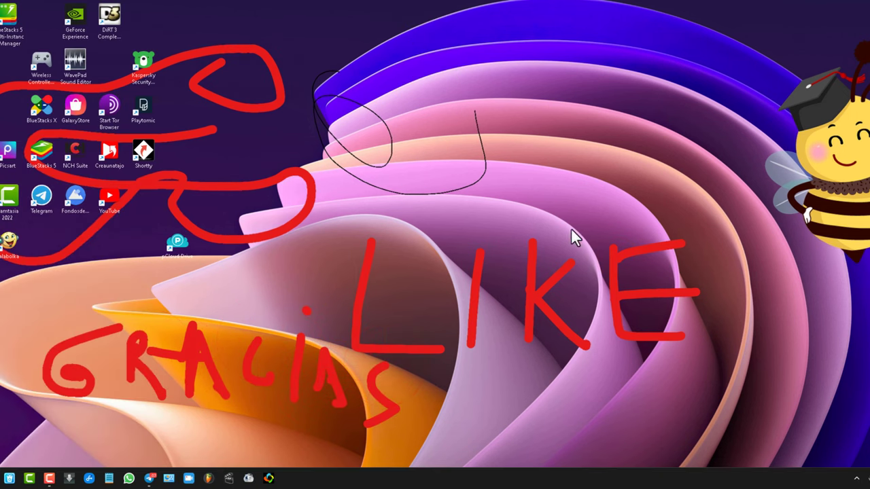